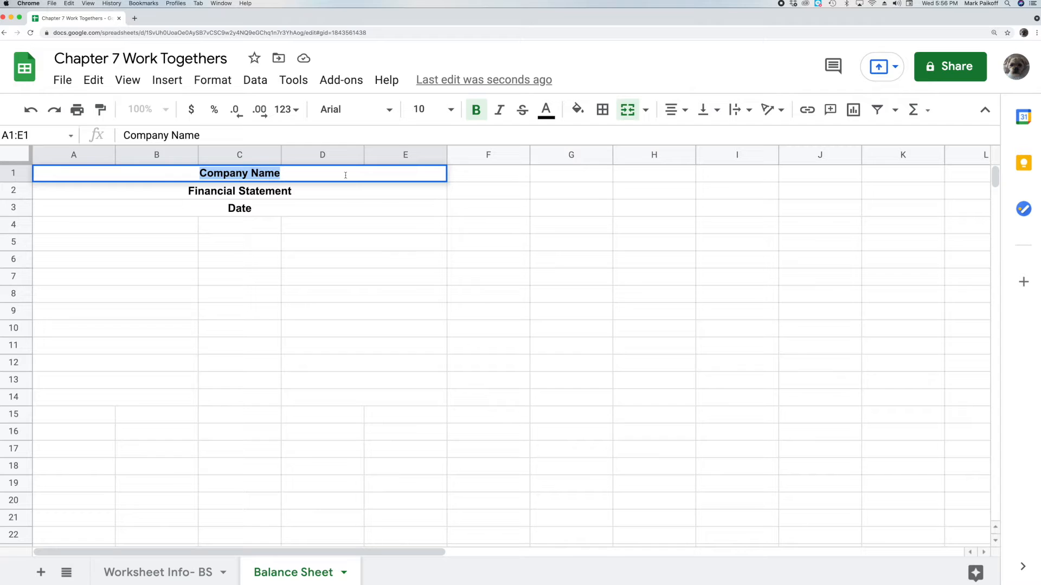
Replace the company name placeholder in row 1 with "Ken's Carpet Cleaning" in regular, non-bold text
text(Ken's )
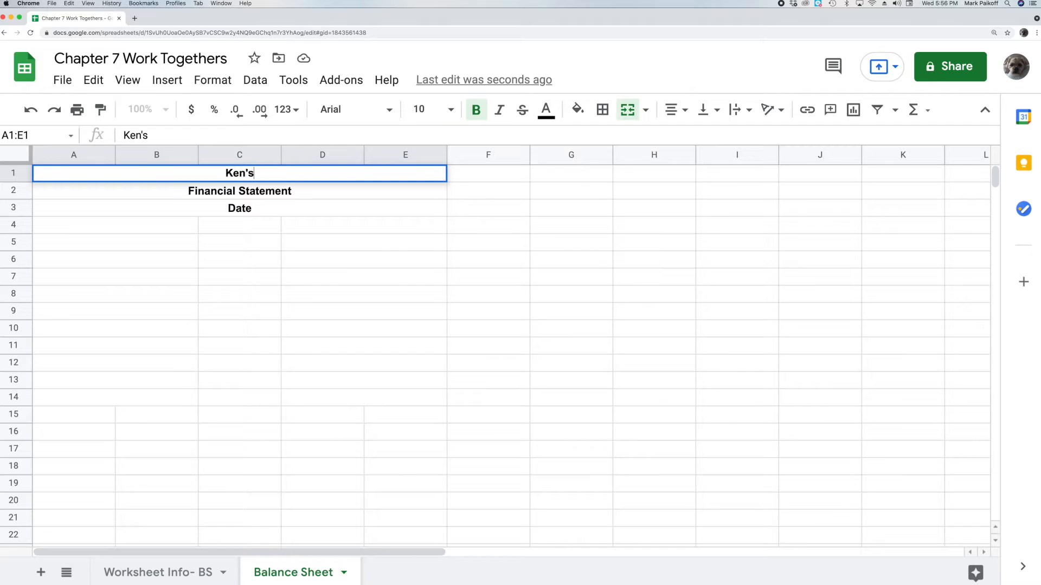
text(Carpe)
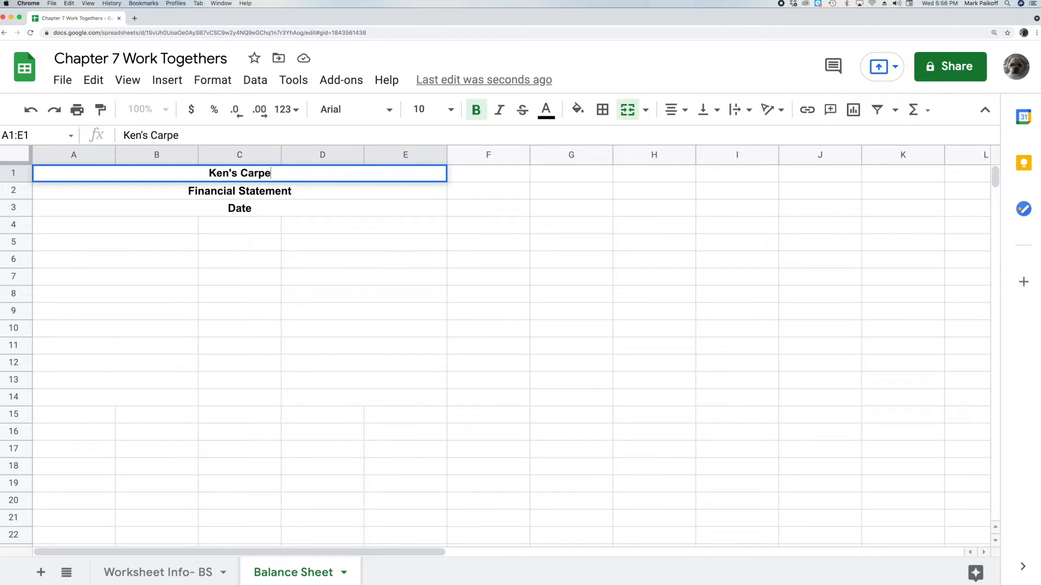
text(t Clean)
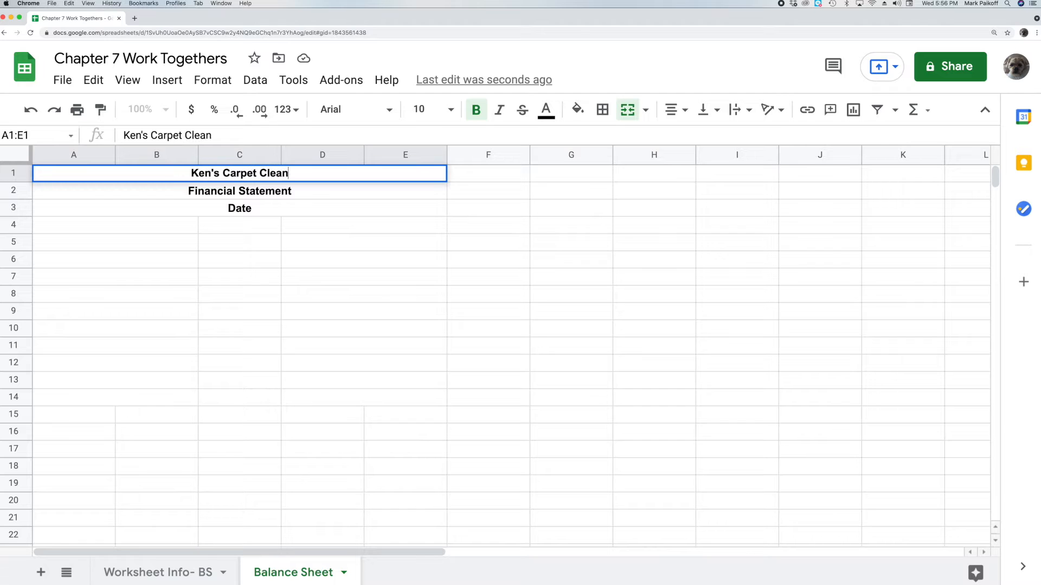
text(ing)
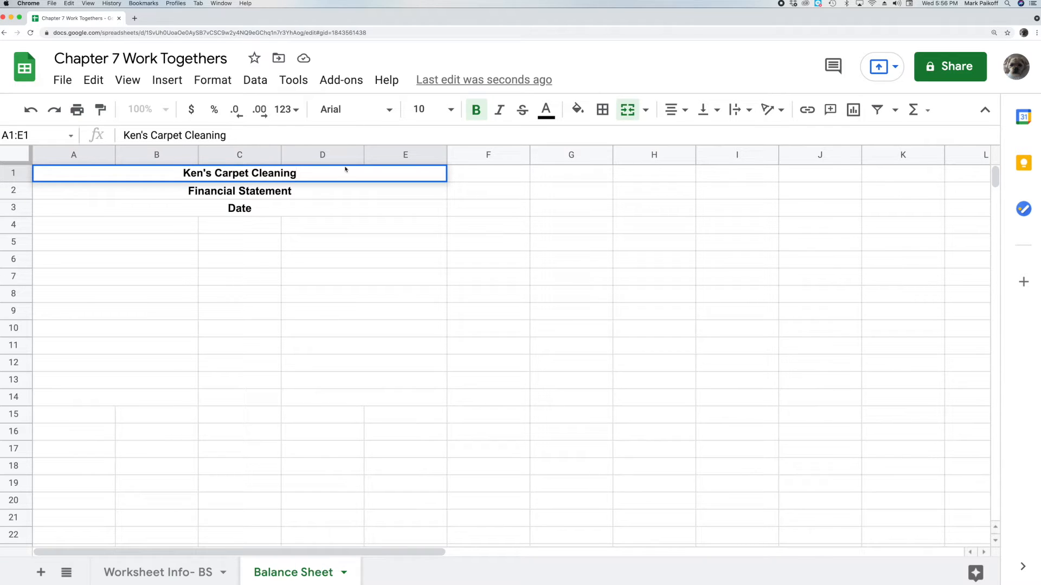
key(alt+shift+Left)
key(alt+shift+Left)
key(alt+shift+Left)
key(super+b)
Replace the financial statement placeholder in row 2 with "Balance Sheet" and remove its bold formatting
triple_click(329, 189)
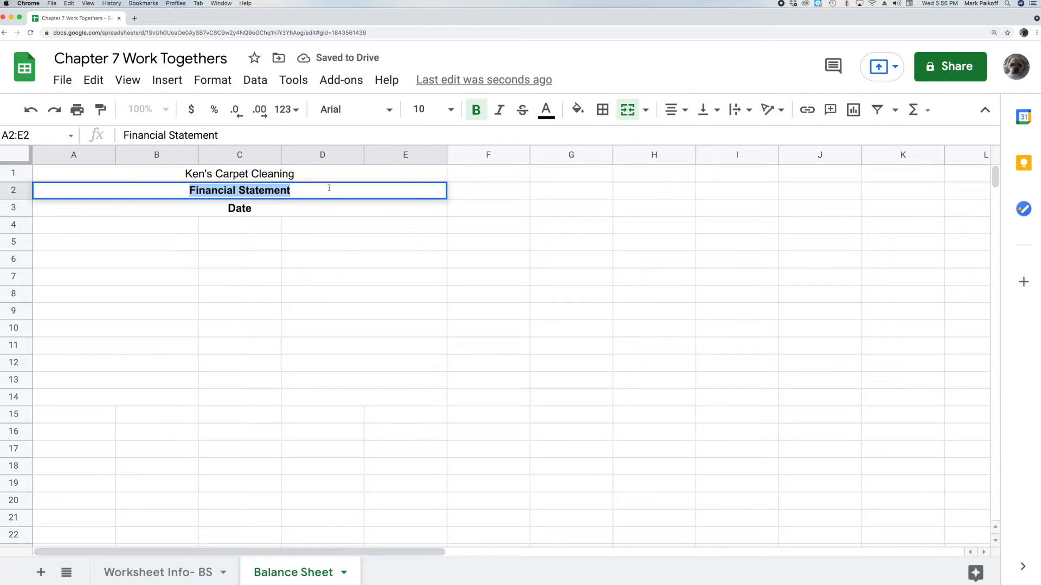
text(Balance Sheet)
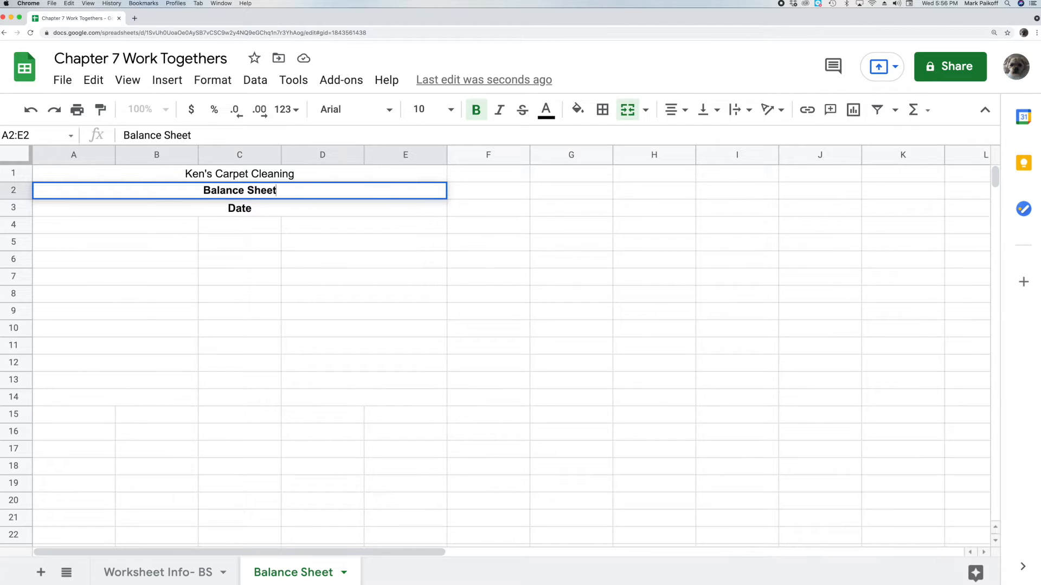
key(shift+Left)
key(shift+Left)
key(shift+Left)
key(shift+Left)
key(shift+Left)
key(shift+Left)
key(shift+Left)
key(shift+Left)
key(shift+Left)
key(shift+Left)
key(shift+Left)
key(shift+Left)
key(shift+Left)
key(super+b)
Replace the date placeholder in row 3 with "April 30, 2021" and remove its bold formatting
triple_click(300, 211)
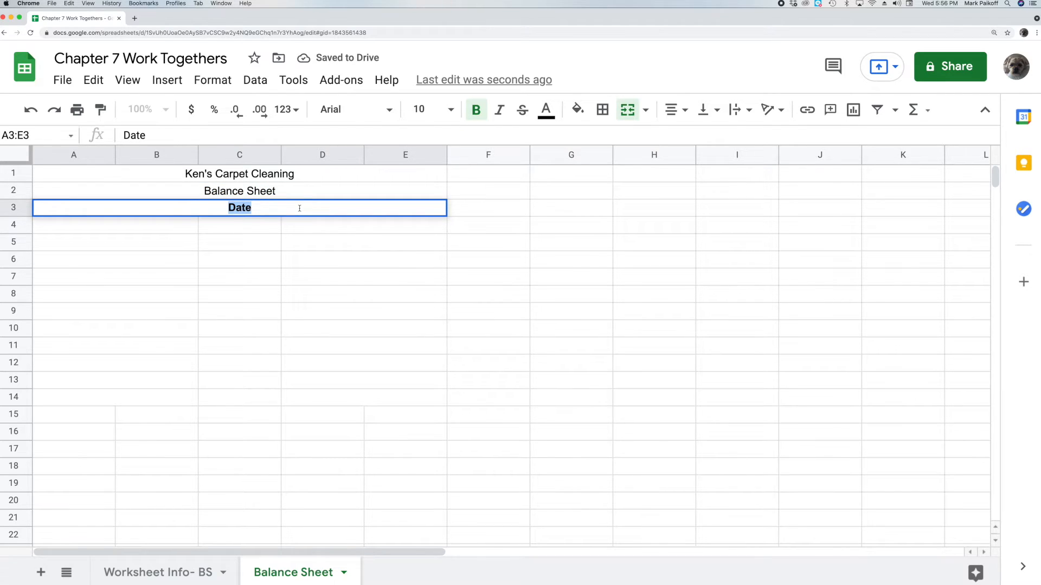
text(April 30, )
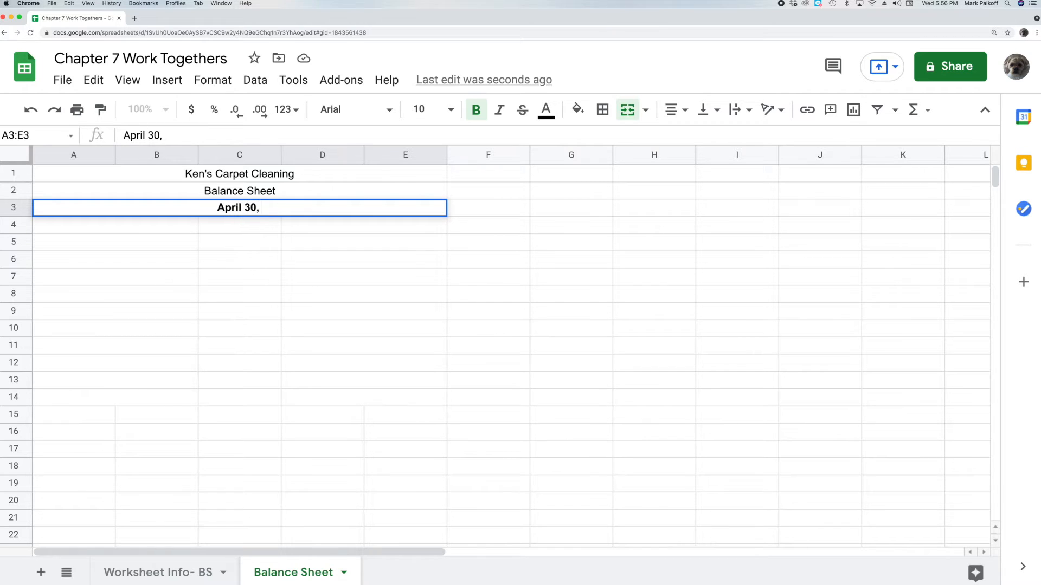
text(2021)
drag(282, 208, 188, 204)
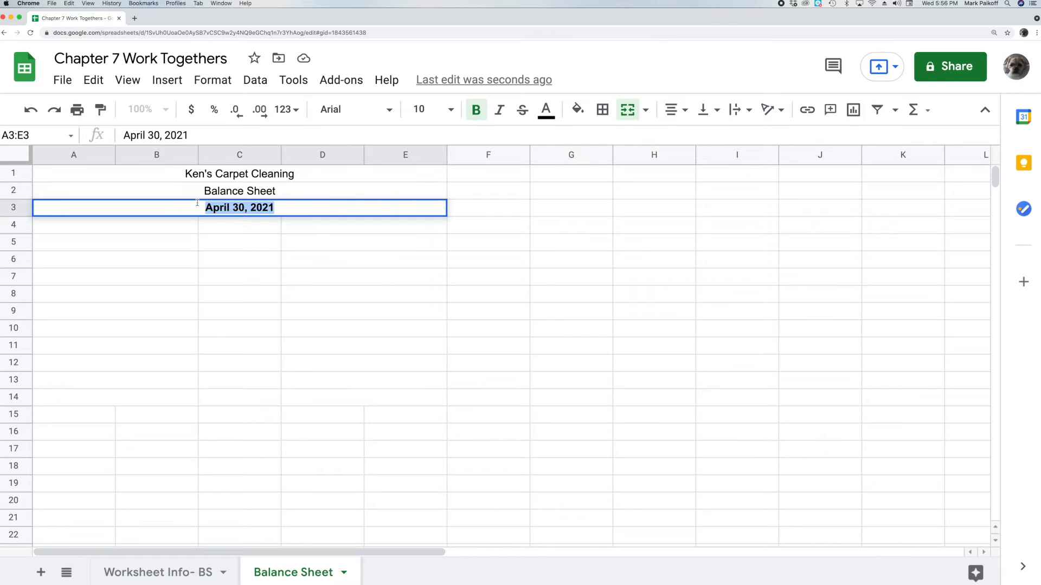
click(474, 115)
click(173, 226)
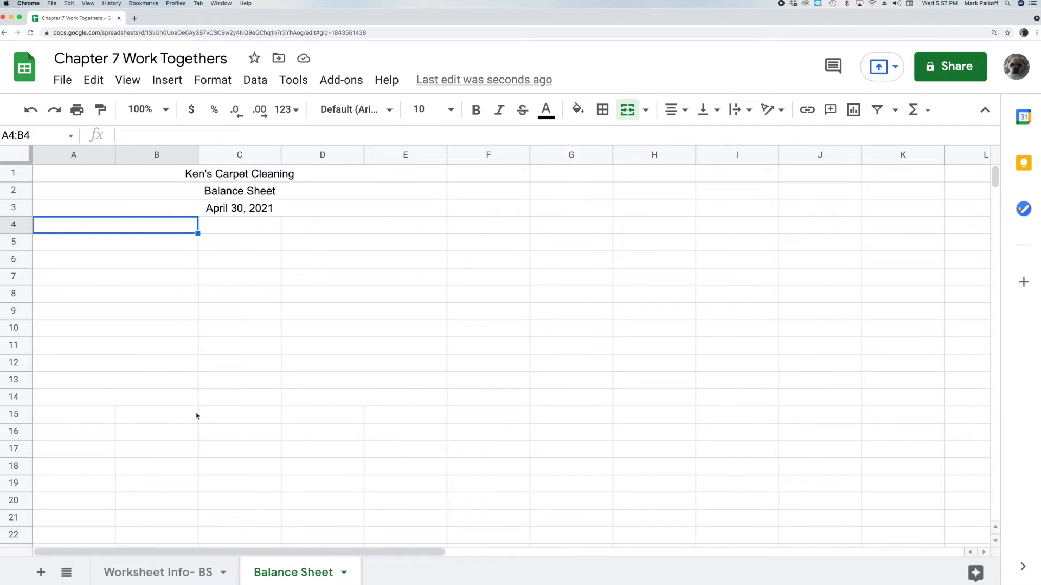
Review the accounts on the Worksheet Info- BS sheet and enter the section heading "Assets" in A4:B4 of the Balance Sheet sheet
click(190, 570)
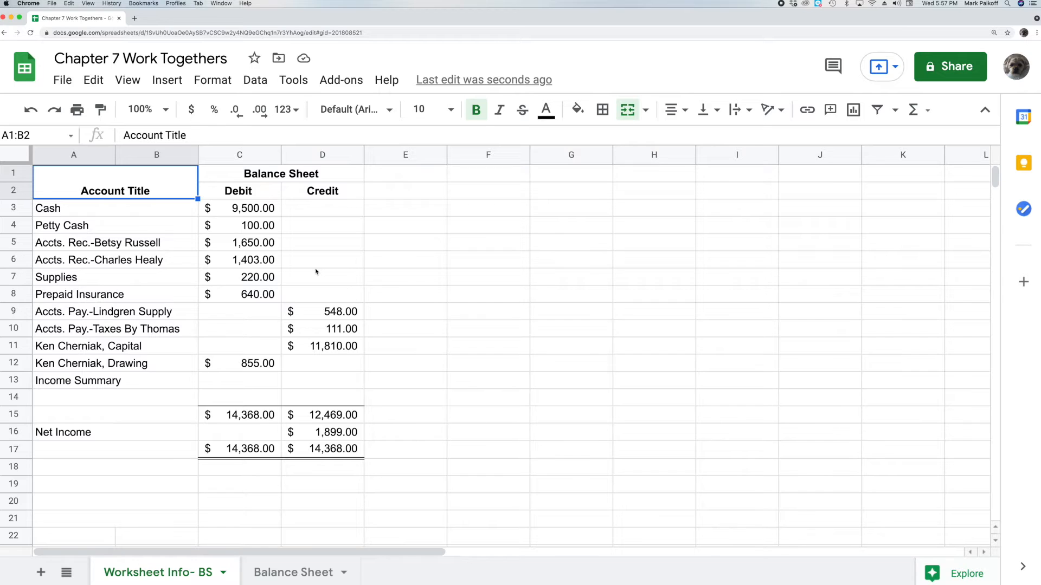
click(293, 572)
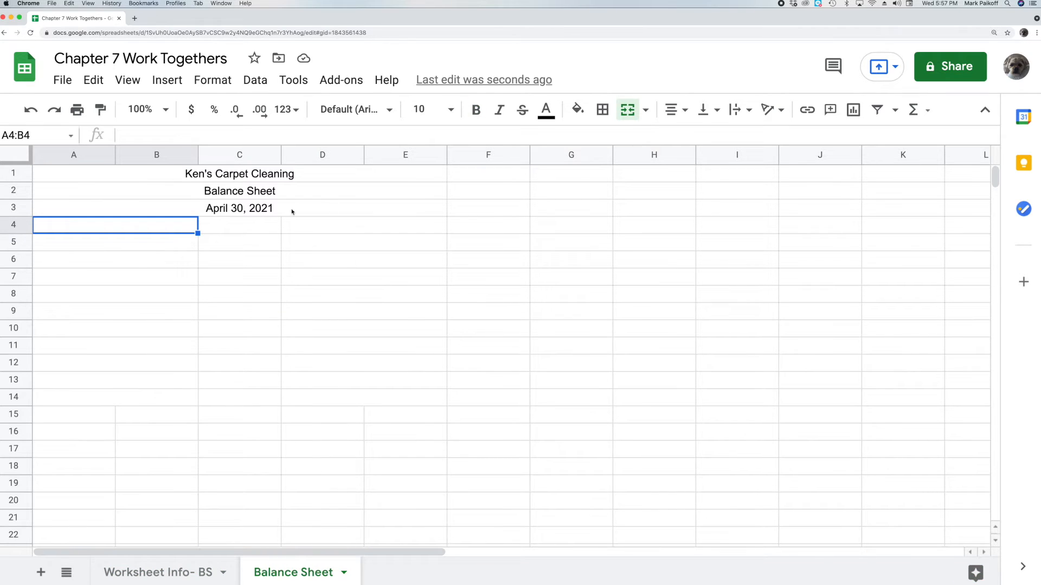
click(158, 572)
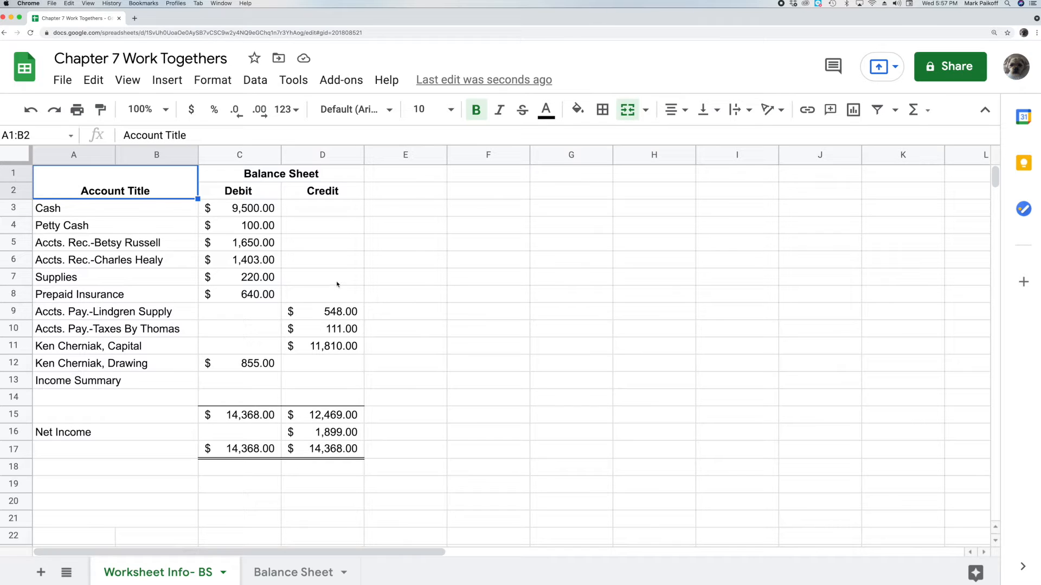
click(304, 572)
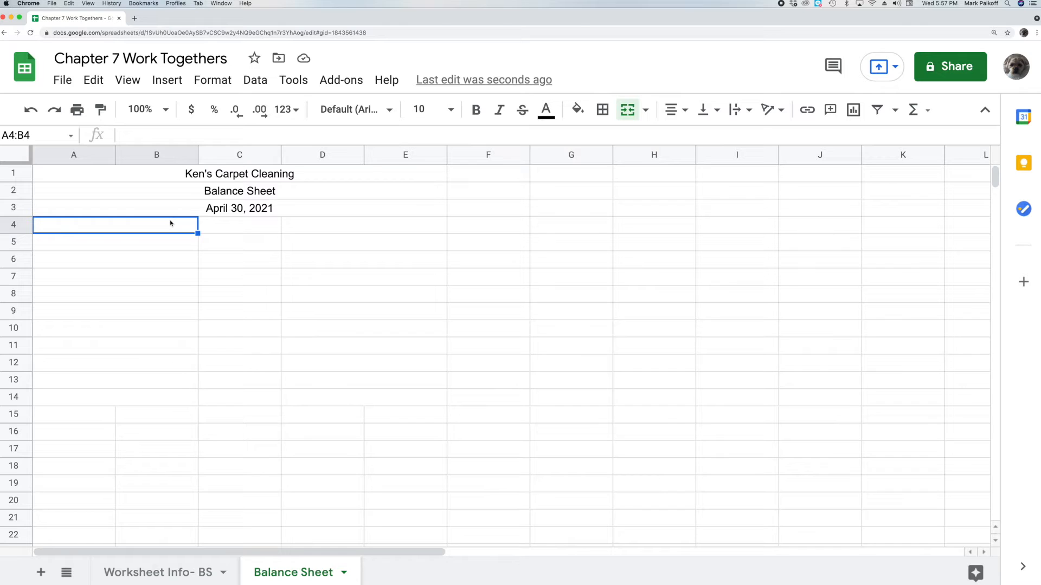
double_click(171, 223)
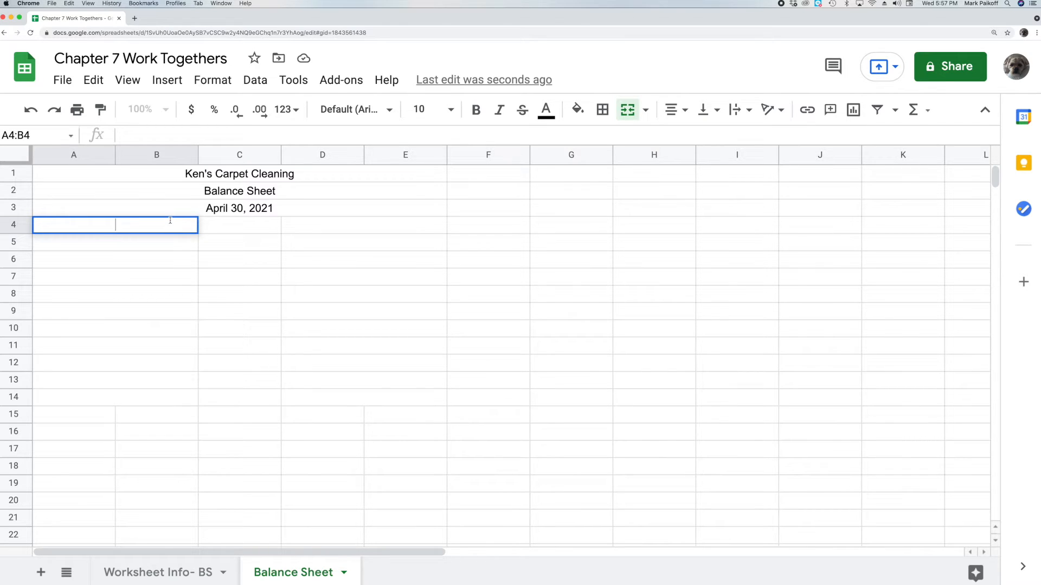
text(Assets)
key(Return)
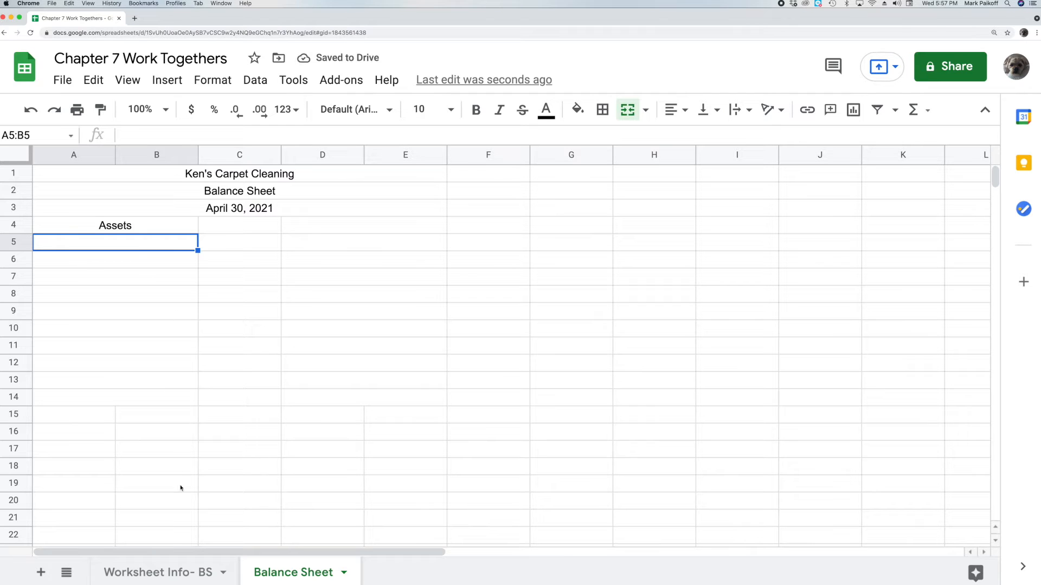
Check the worksheet info for the first asset and enter "Cash" in row 5 with 9500 in column C
click(182, 568)
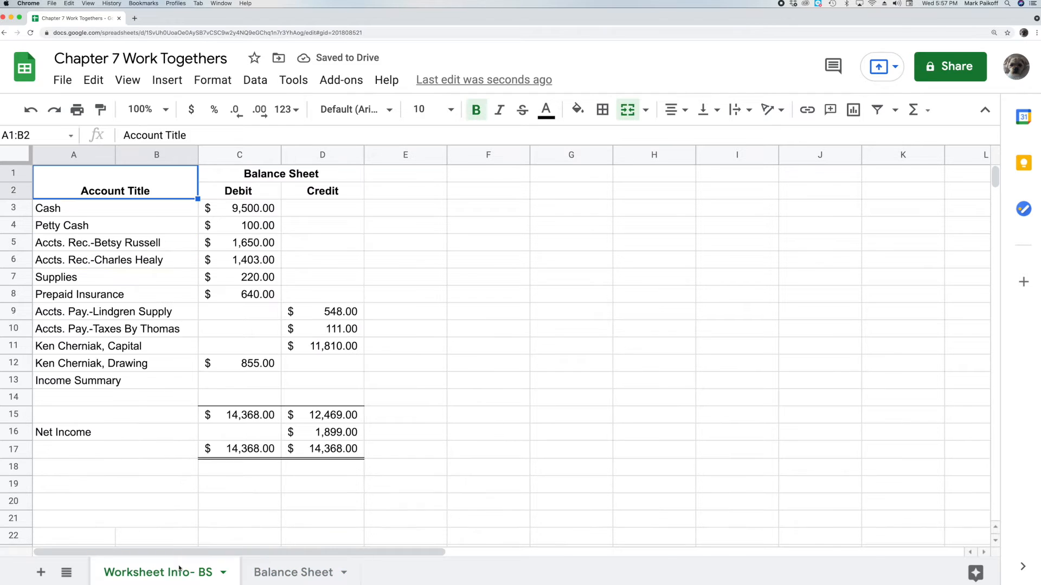
click(289, 576)
double_click(137, 239)
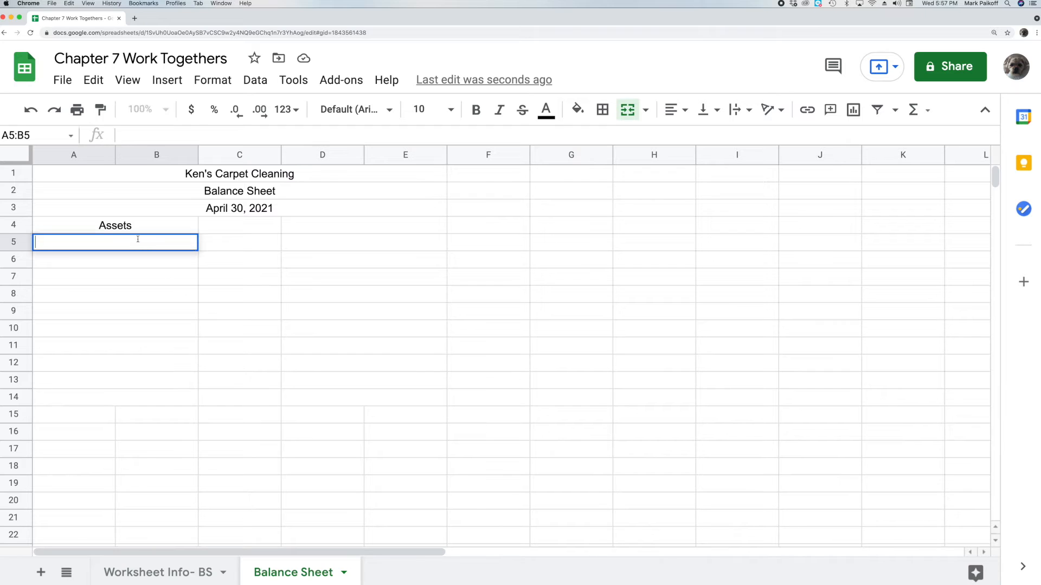
text(Cash)
double_click(210, 242)
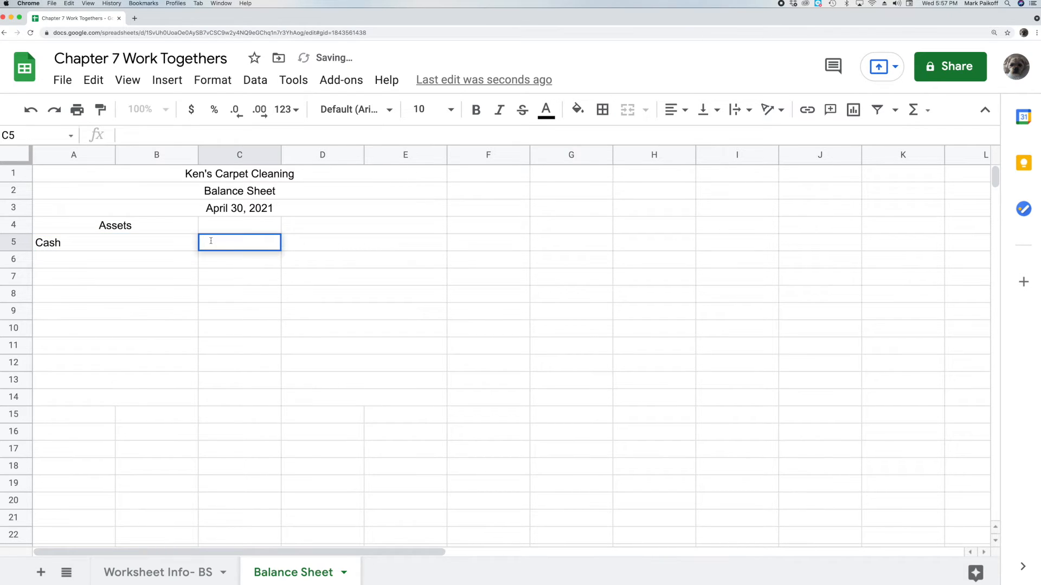
text(9500)
key(Return)
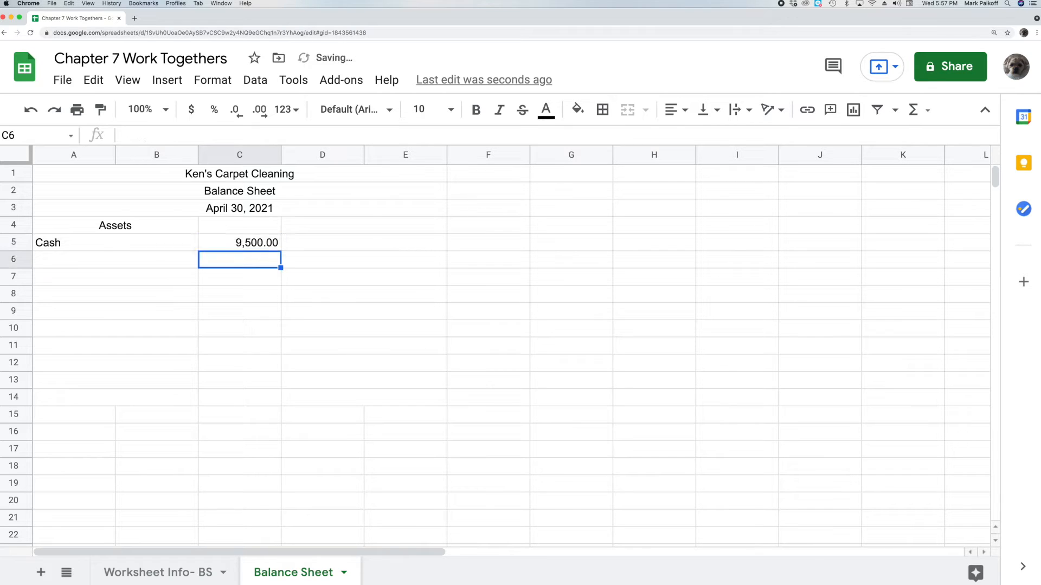
Enter the asset "Petty Cash" in row 6 with an amount of 100 in column C
double_click(146, 260)
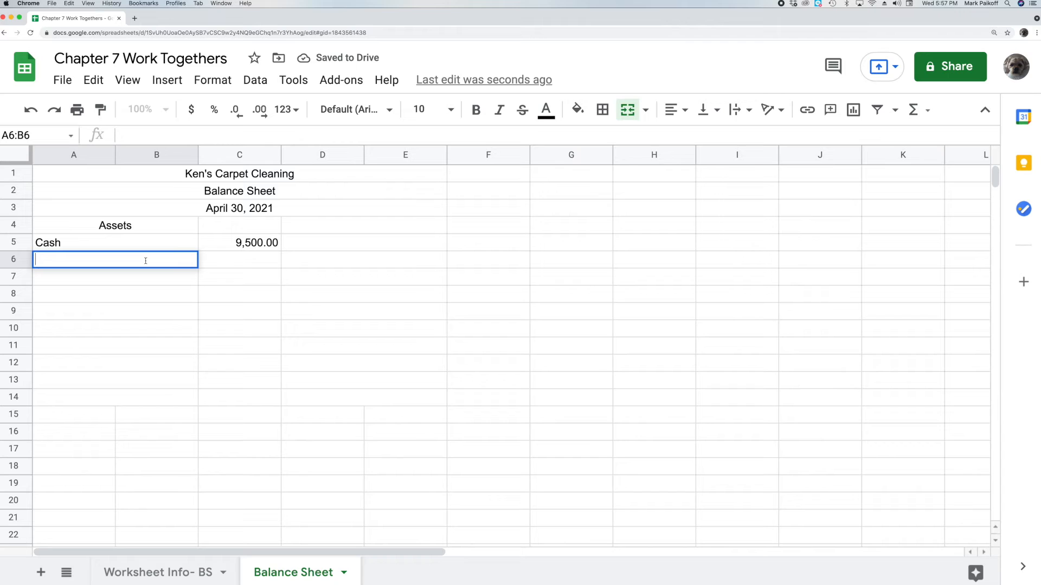
text(Petty Cash)
key(Return)
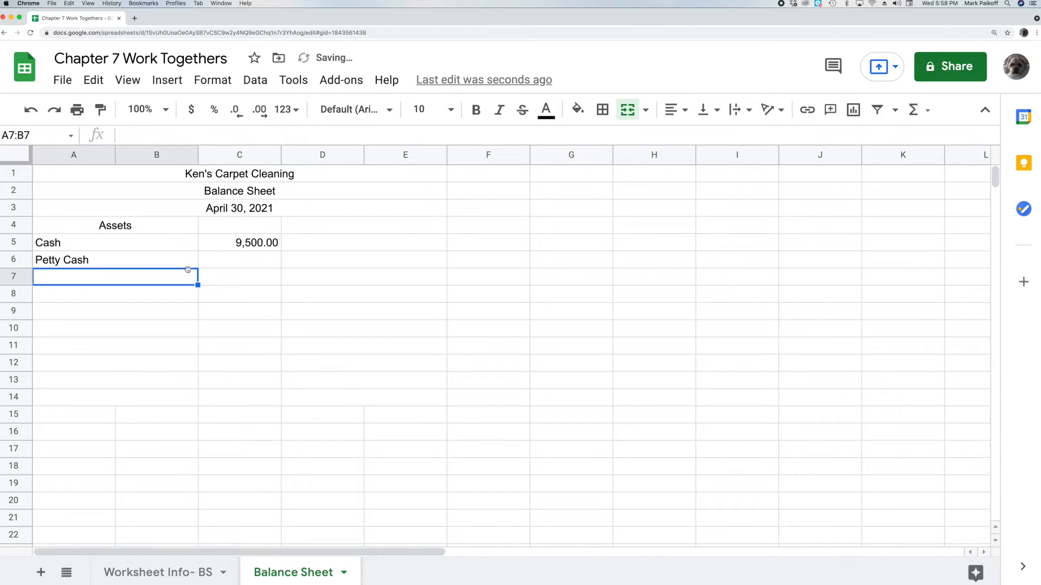
double_click(226, 259)
text(100)
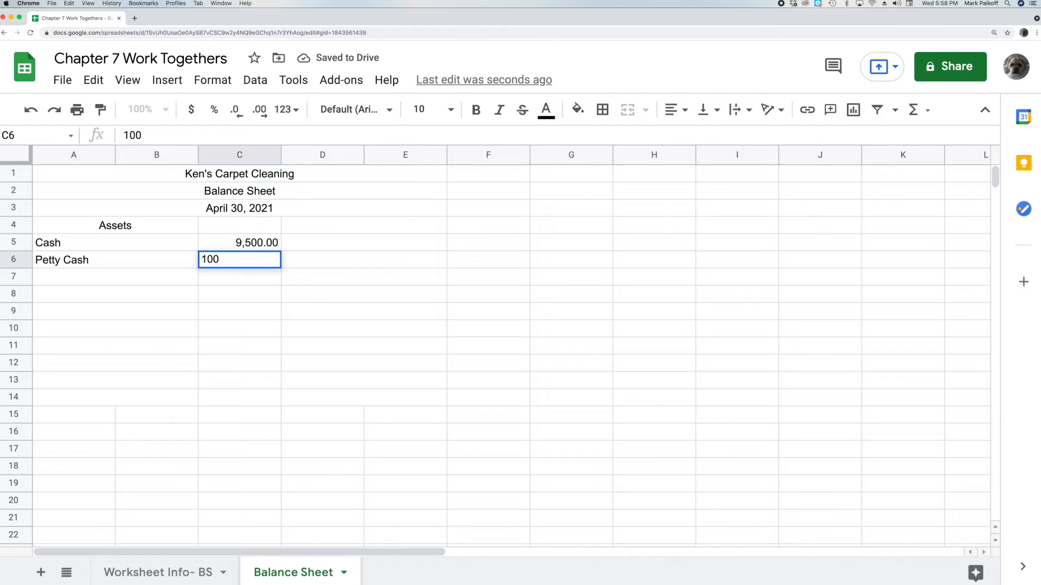
key(Return)
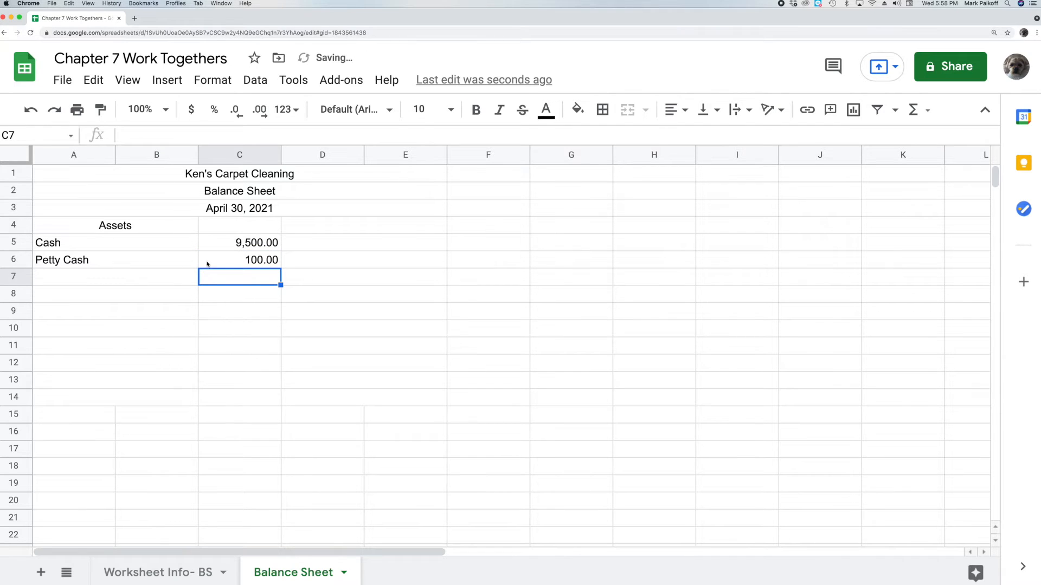
Enter "Accts. Rec.-" with the first customer's full name in row 7 and 1650 in column C
click(133, 277)
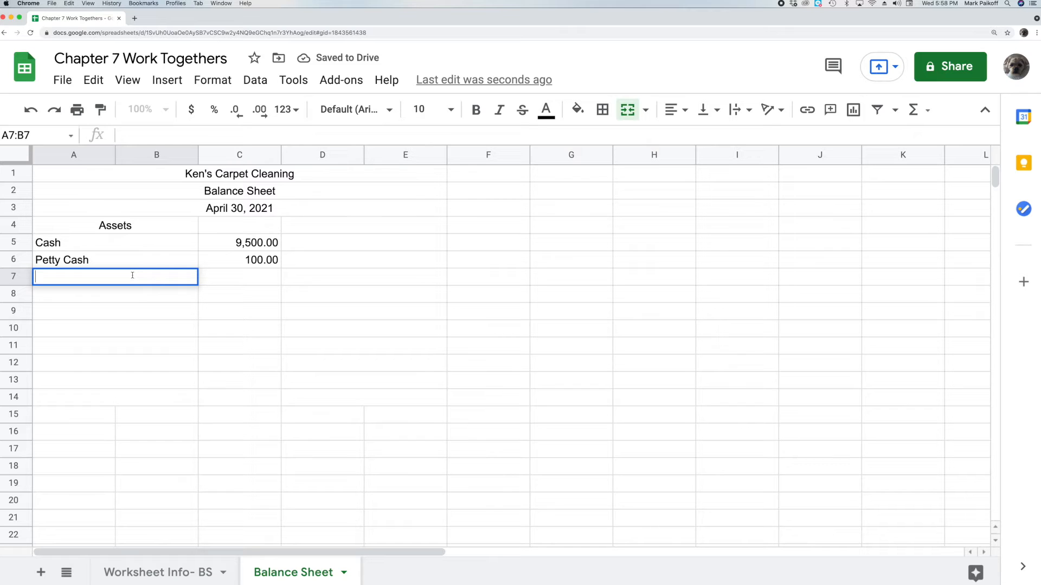
text(Acct)
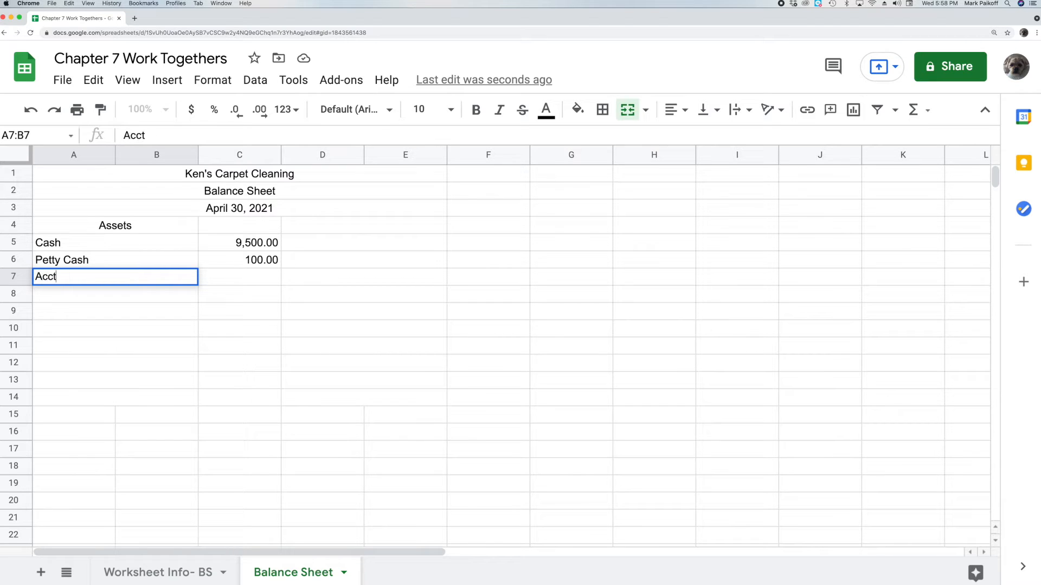
text(s. Rec.-Betsy)
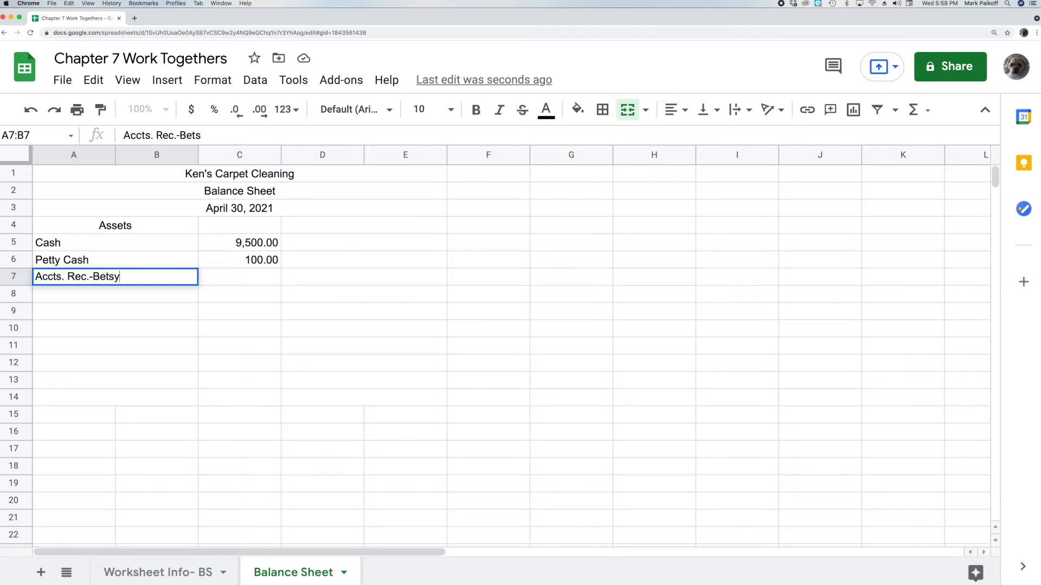
text( Russell)
key(Return)
double_click(210, 280)
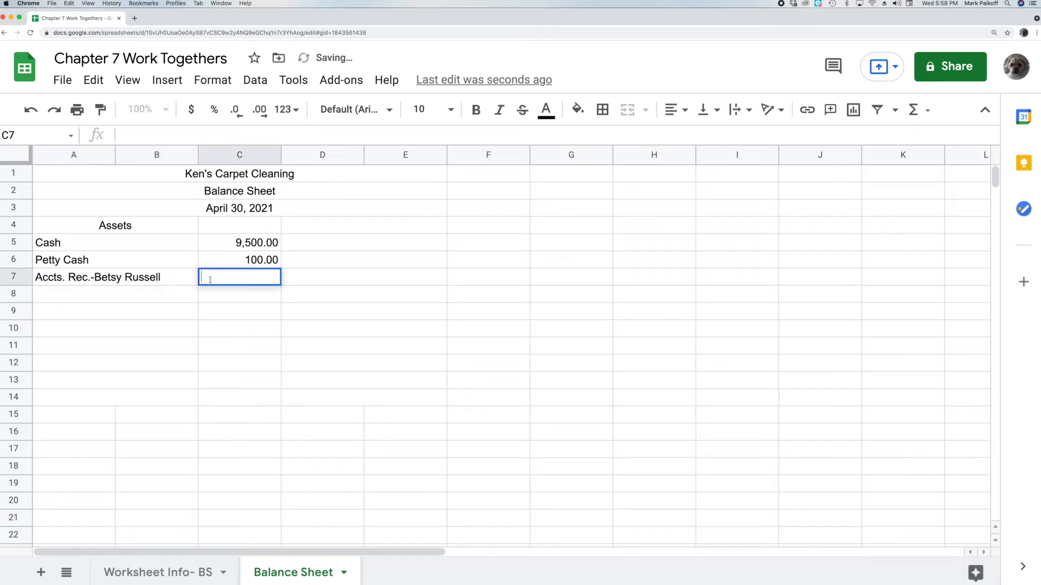
text(1650)
key(Return)
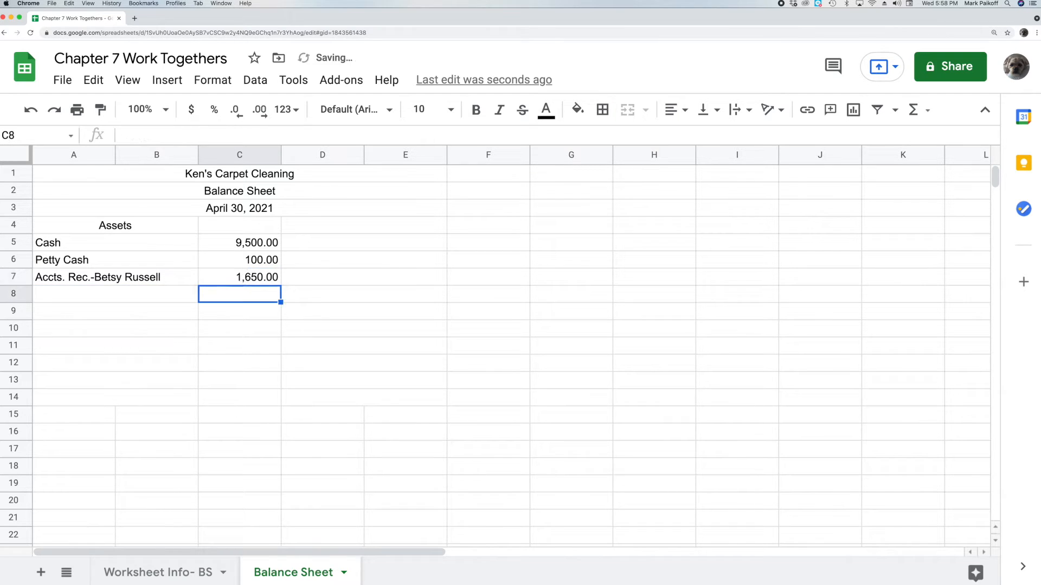
Enter "Accts. Rec.-" with the second customer's full name in row 8 and 1403 in column C
click(137, 293)
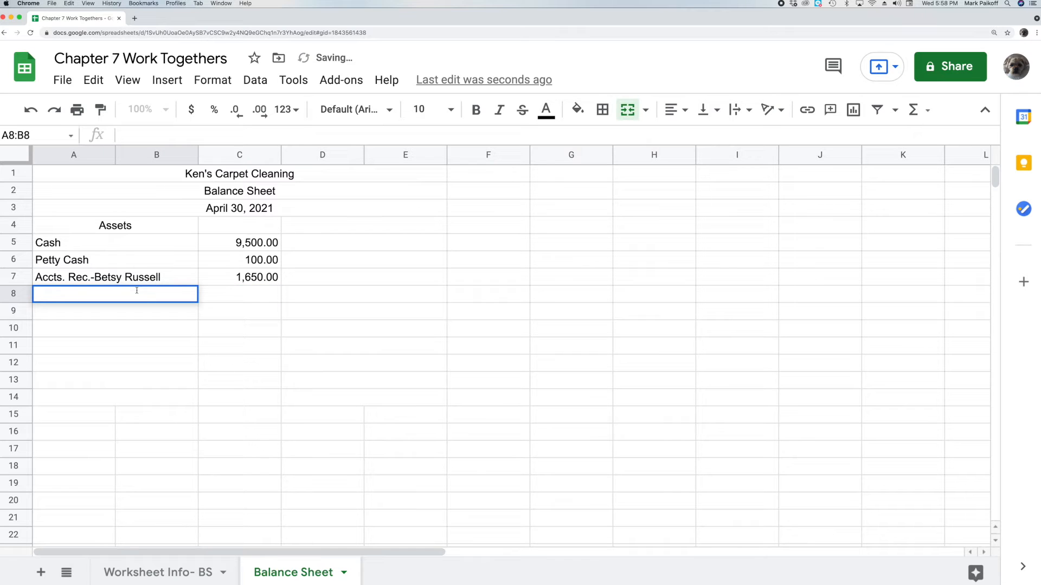
text(Accts. Rec.-Char)
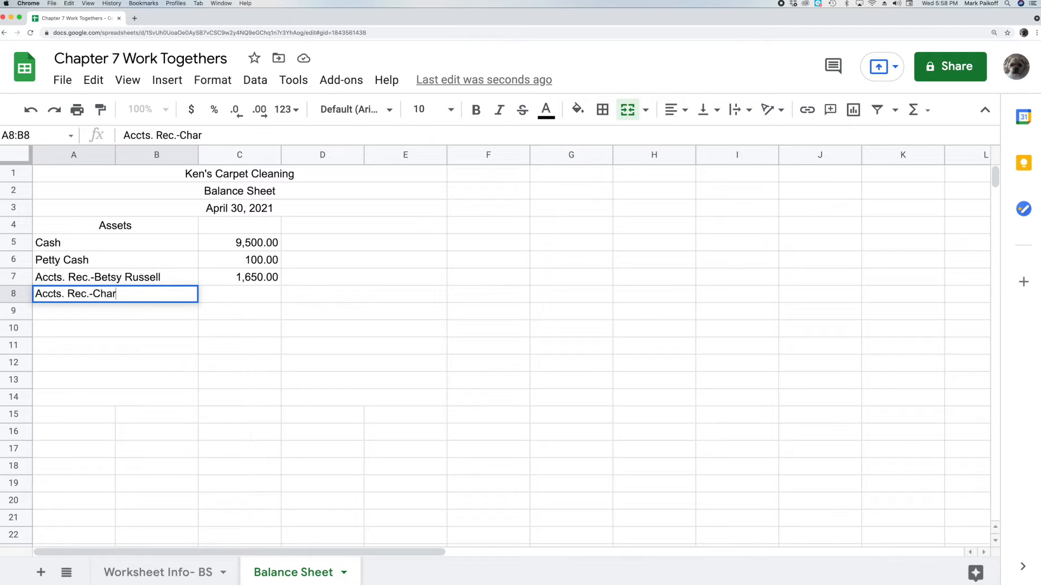
text(les Healy)
key(Return)
click(212, 300)
text(1403)
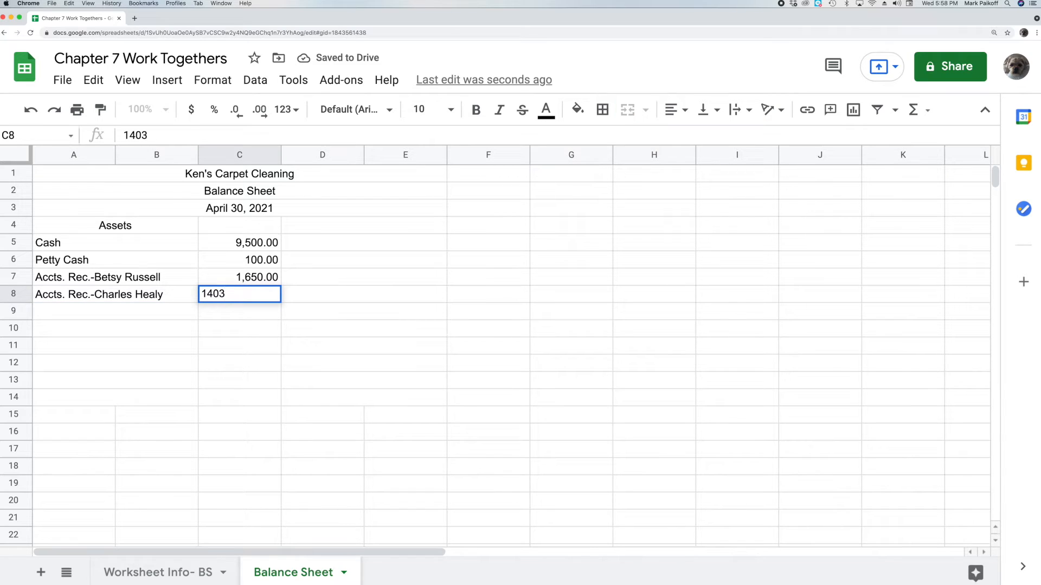
key(Return)
Enter the asset "Supplies" in row 9 with an amount of 220 in column C
click(165, 312)
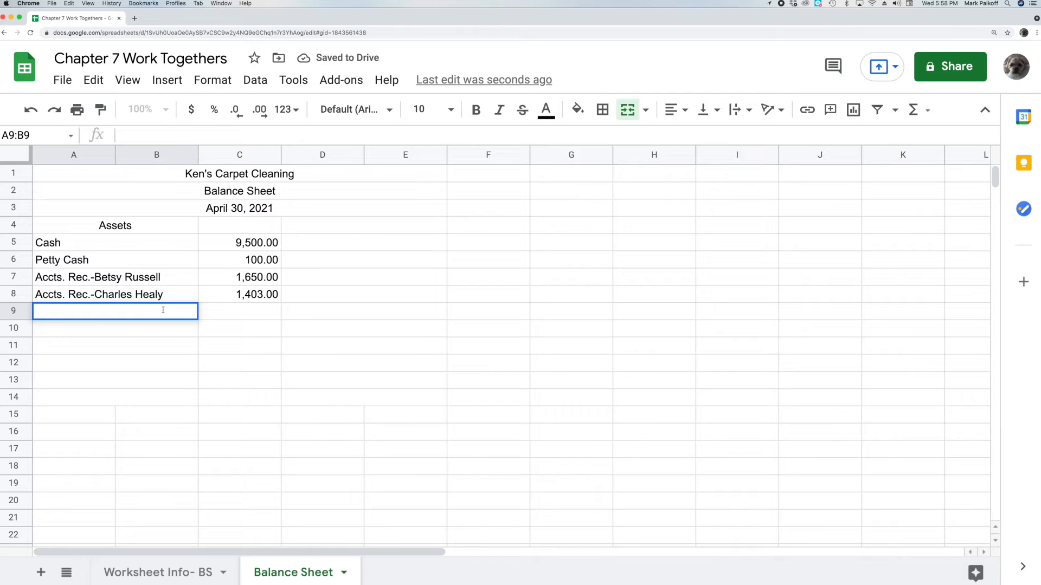
text(Supplies)
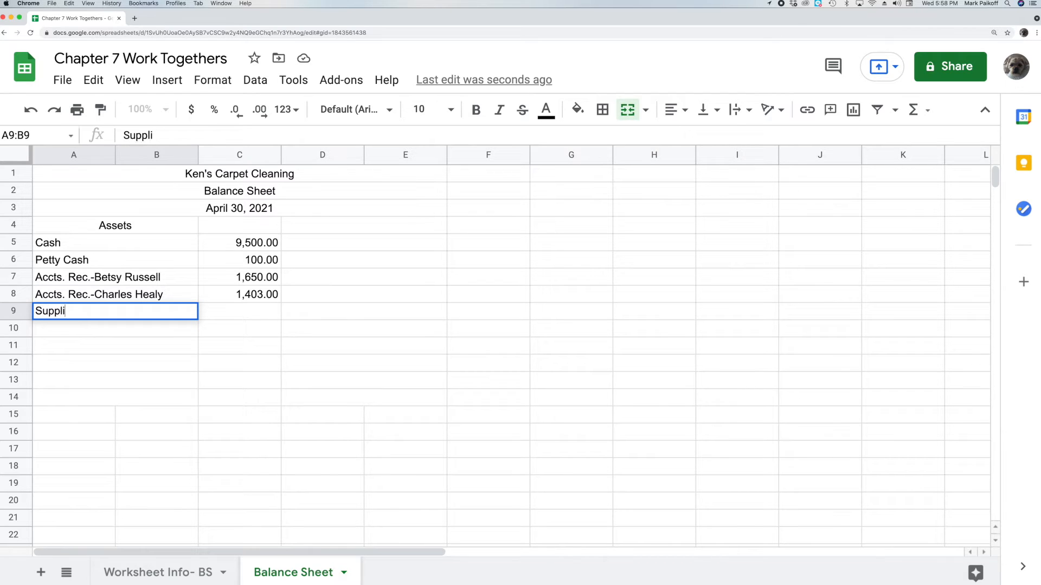
key(Return)
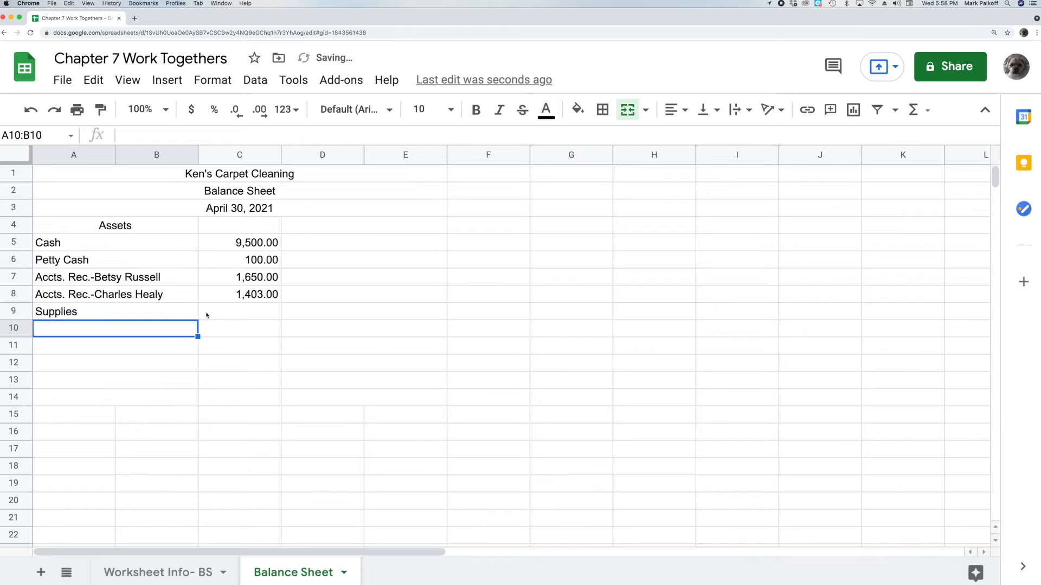
click(233, 313)
double_click(232, 312)
text(220)
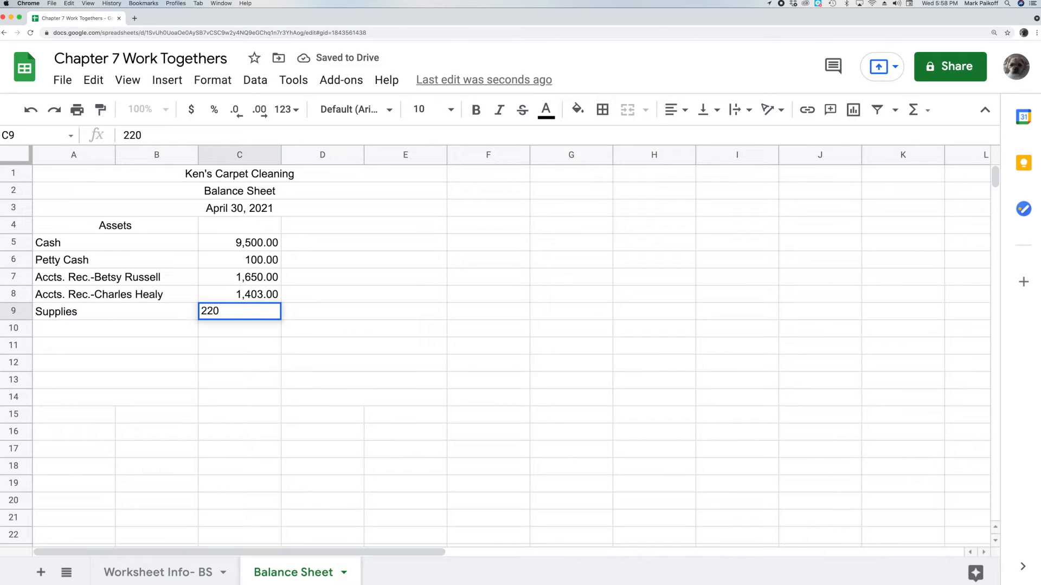
key(Return)
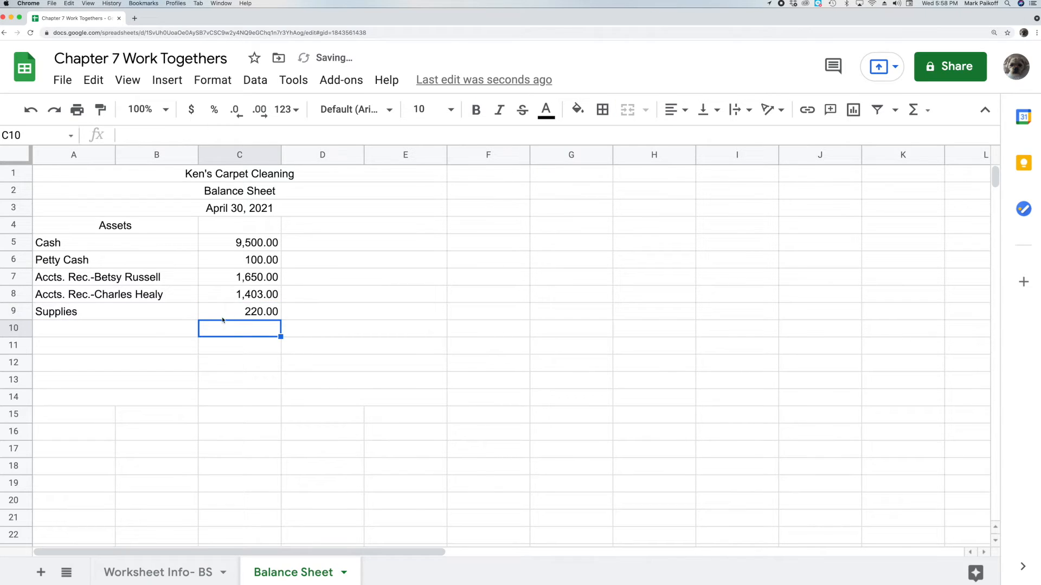
Enter the asset "Prepaid Insurance" in row 10 with an amount of 640 in column C
double_click(143, 327)
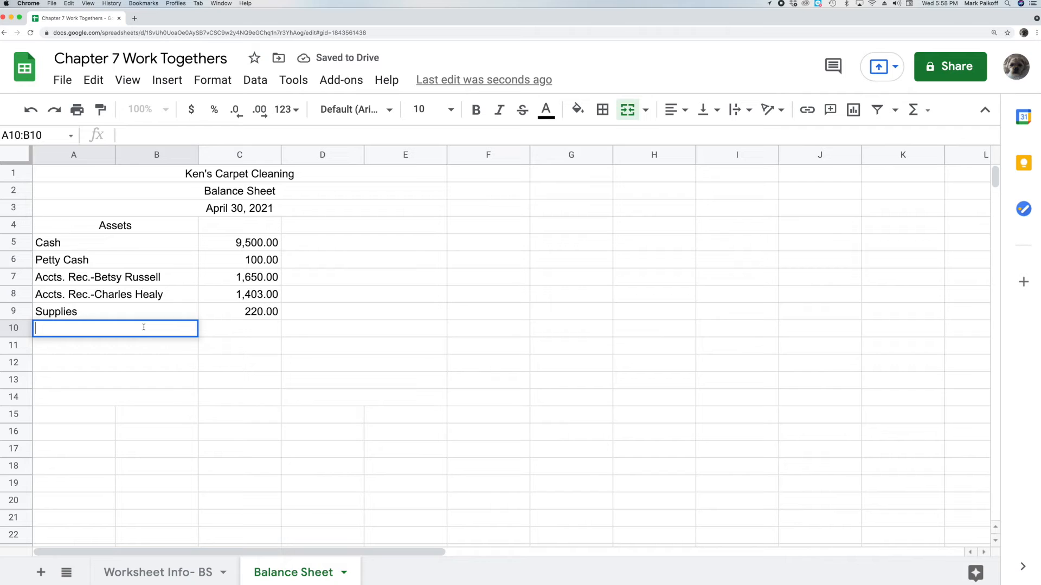
text(Prepaid Insurance)
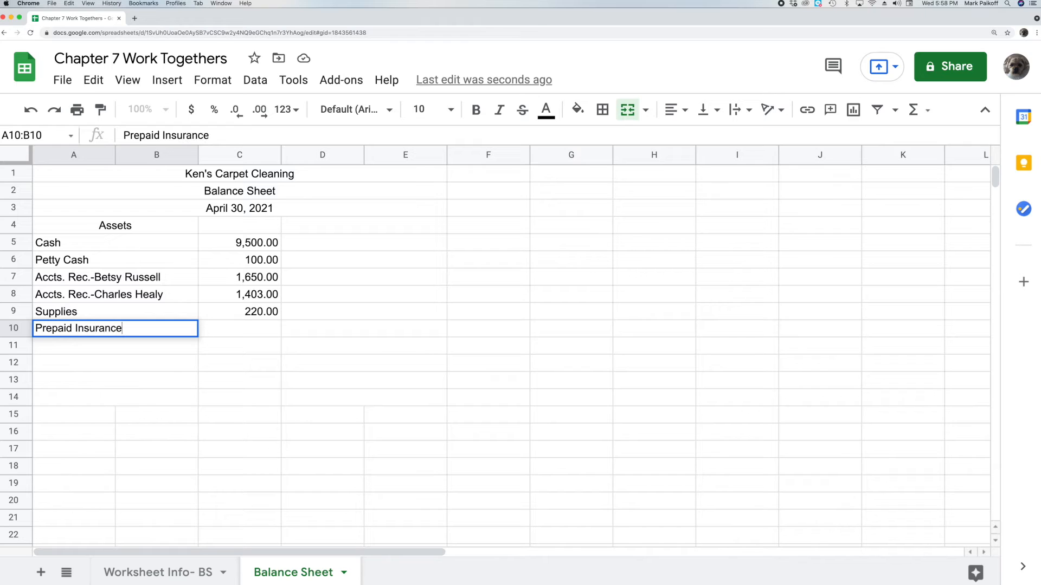
key(Return)
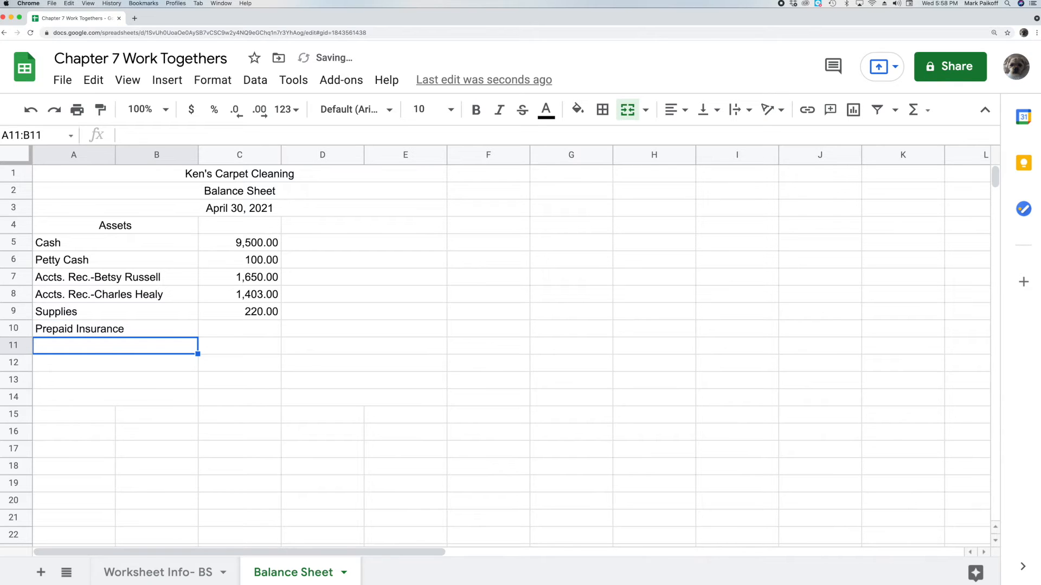
double_click(218, 332)
text(640)
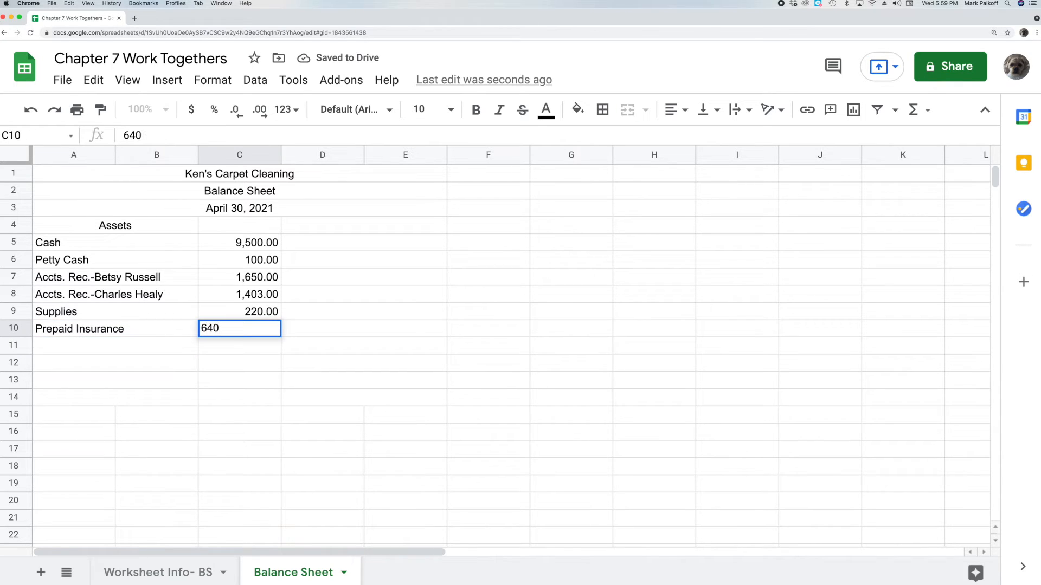
key(Return)
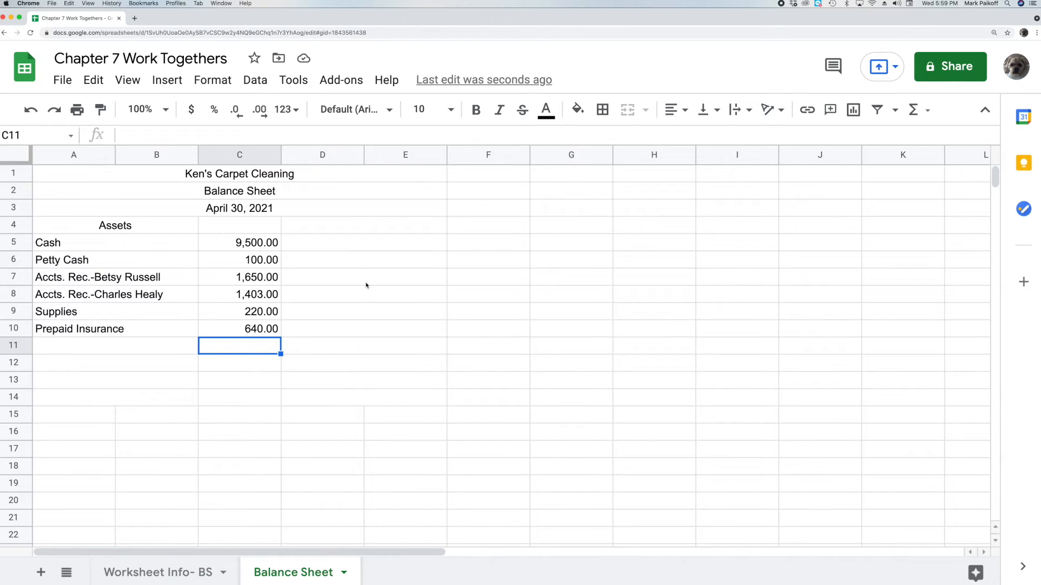
Enter the heading "Liabilities" in the merged cell D4:E4 beside the Assets heading
click(351, 225)
double_click(351, 224)
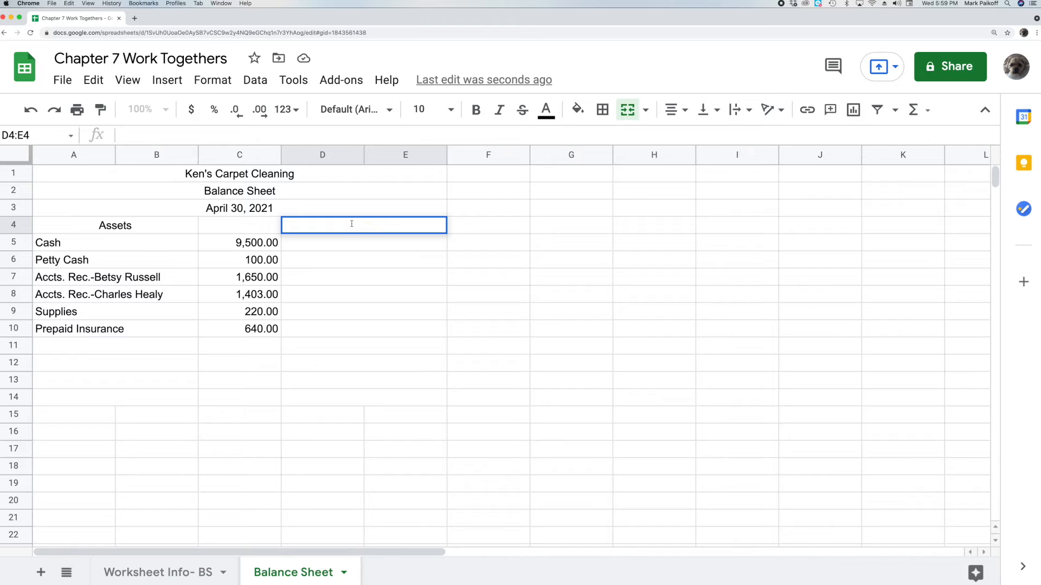
text(Liabilities)
key(Return)
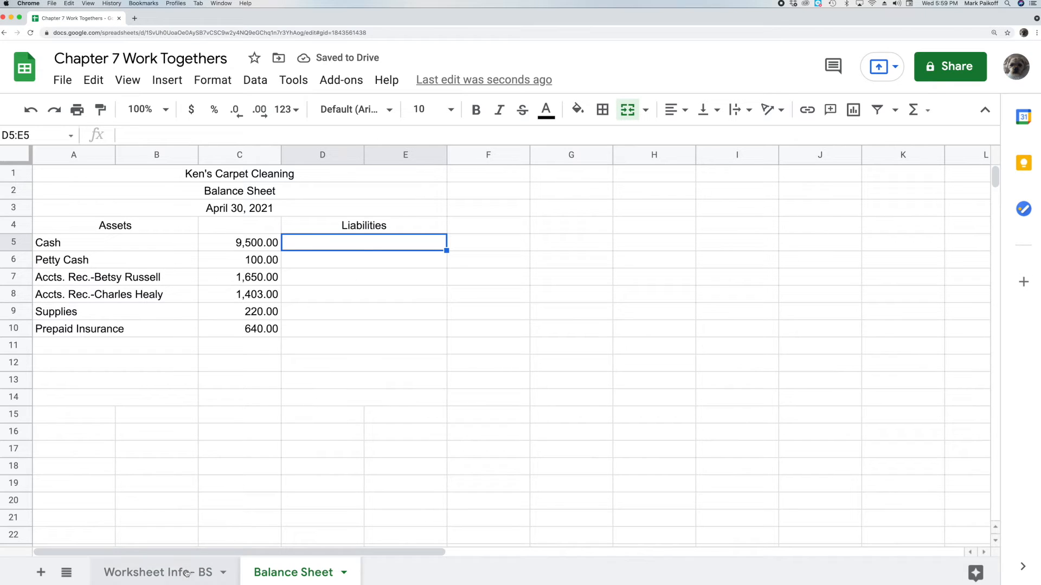
Check the worksheet info for the first liability and enter "Accts. Pay.-Lindgren Supply" in D5 with 548 in F5
click(157, 573)
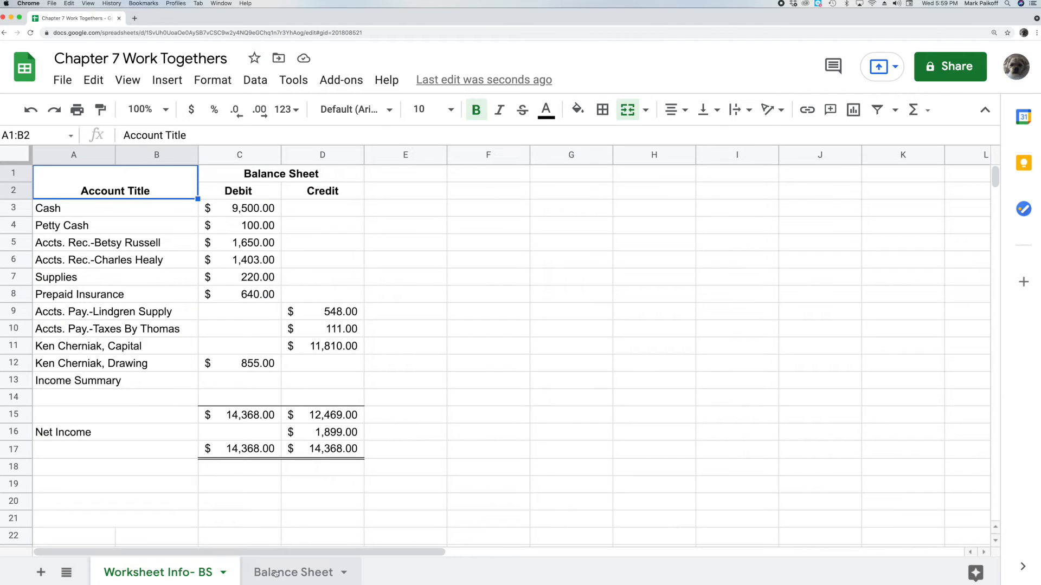
click(293, 572)
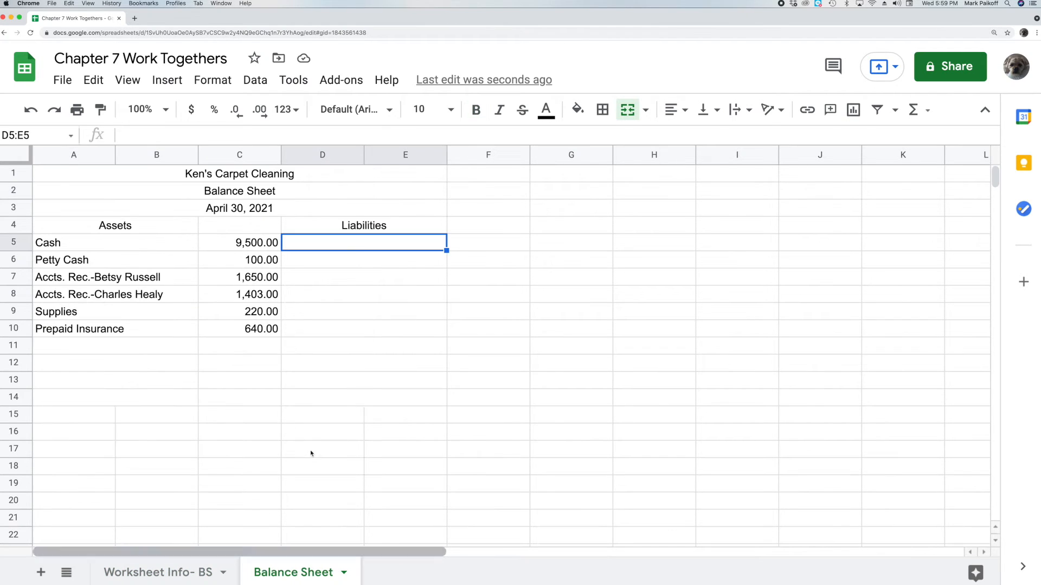
double_click(353, 243)
text(Accts)
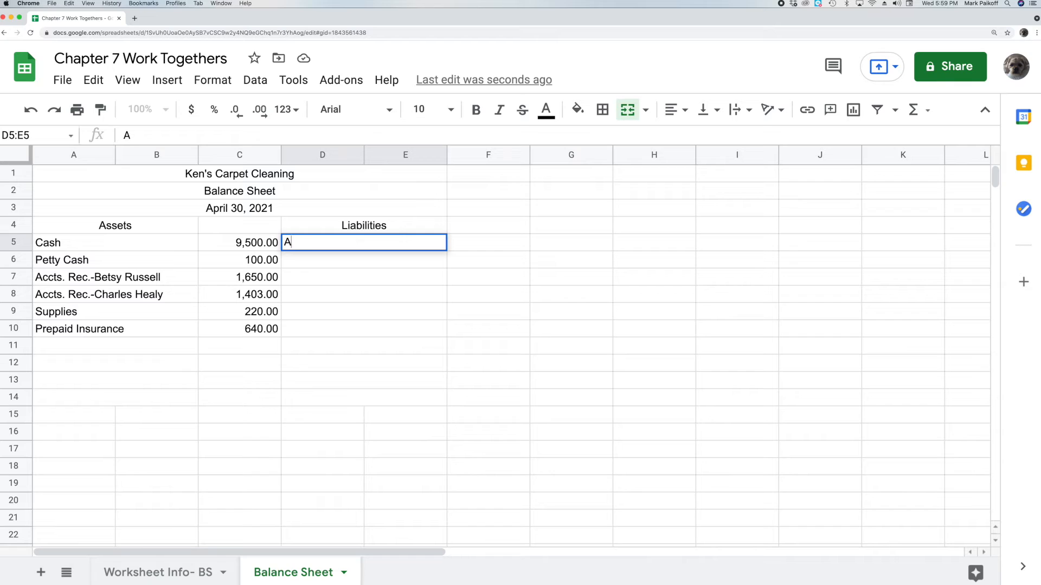
text(Pay.-)
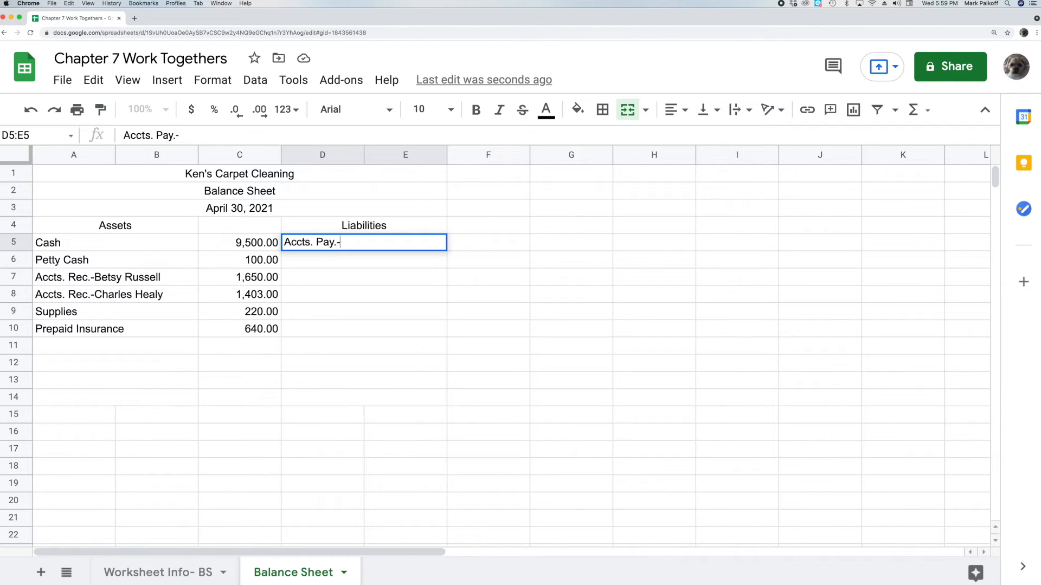
text(Lindgren Supply)
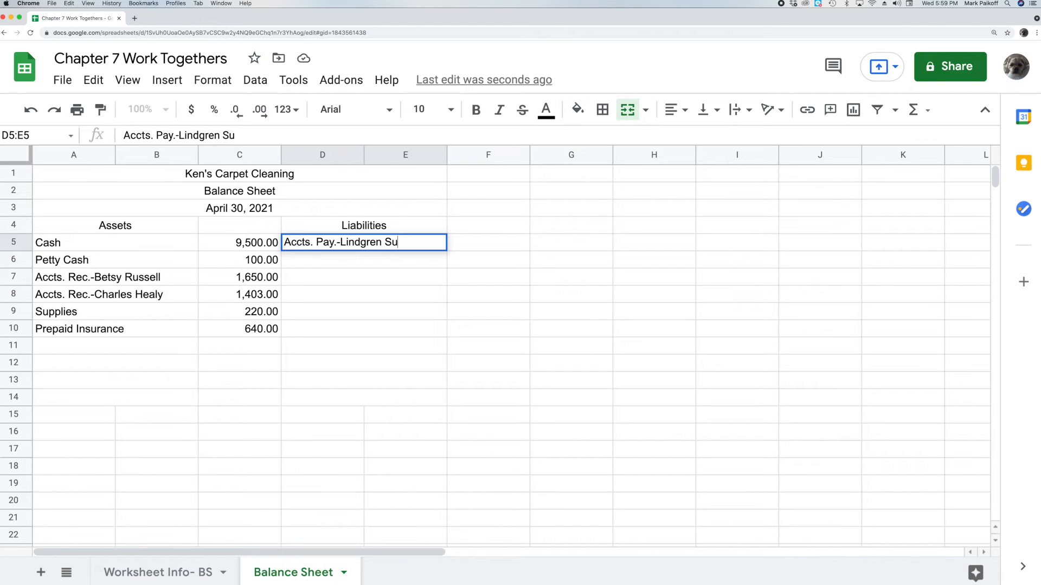
key(Return)
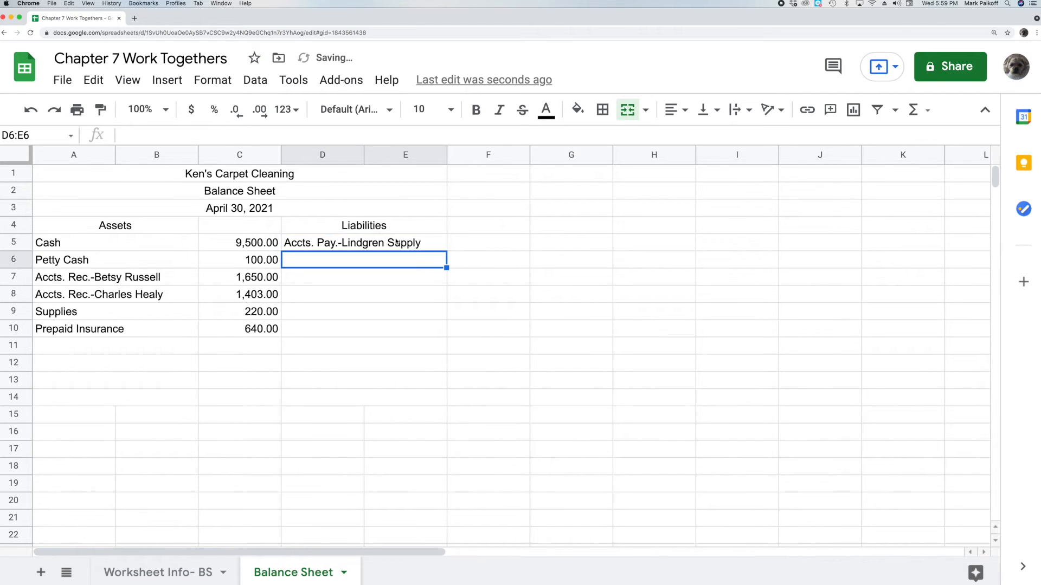
double_click(469, 242)
text(5)
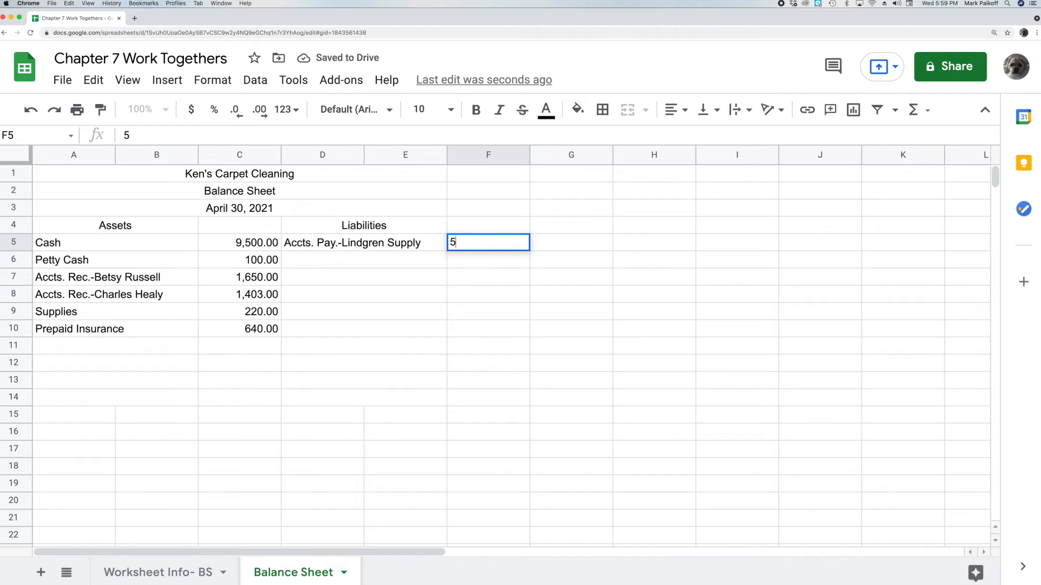
text(48)
key(Return)
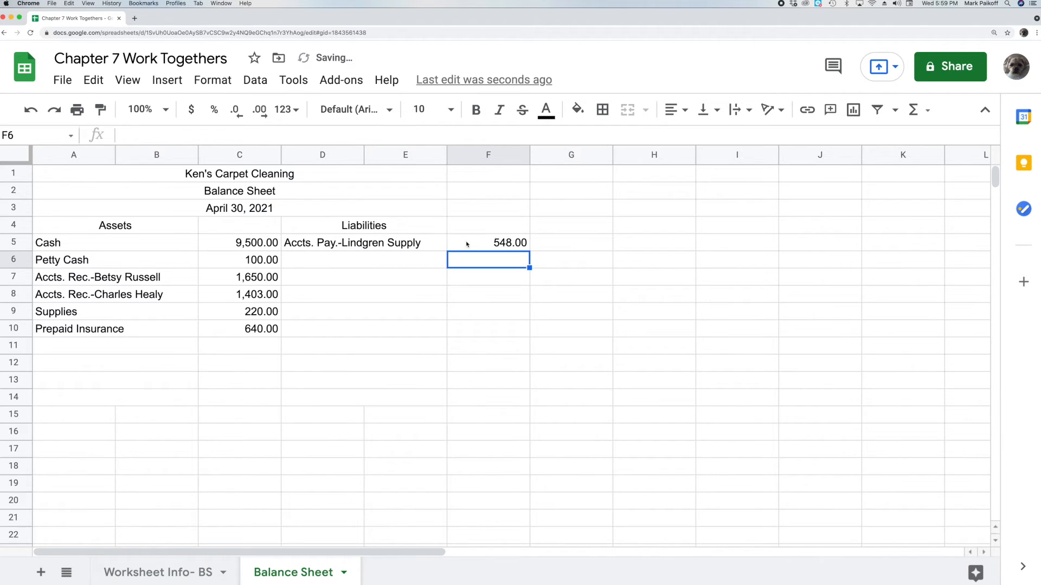
Enter the liability "Accts. Pay.-Taxes by Thomas" in D6 with an amount of 111 in F6
double_click(362, 260)
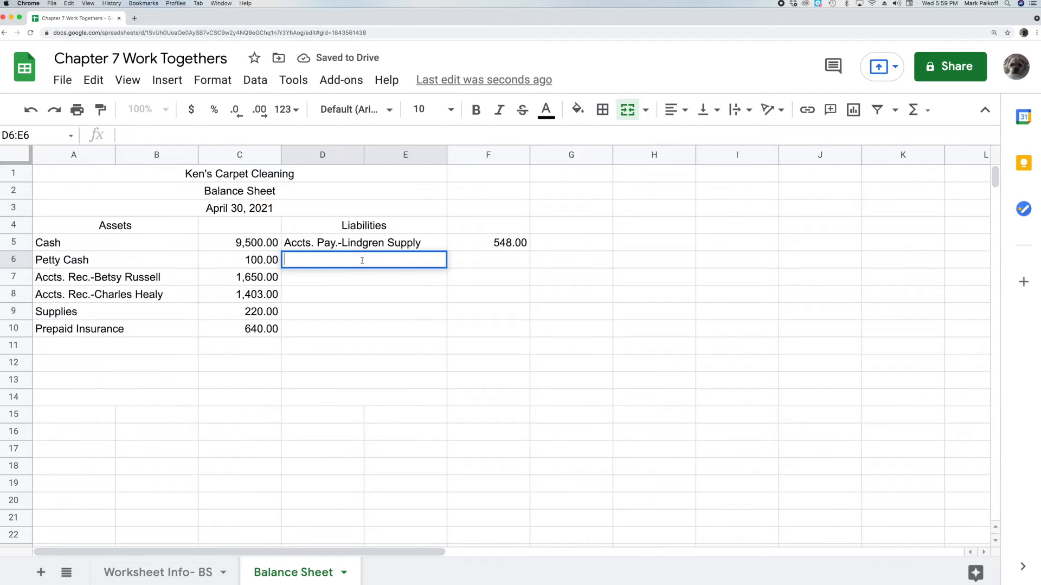
text(Accts)
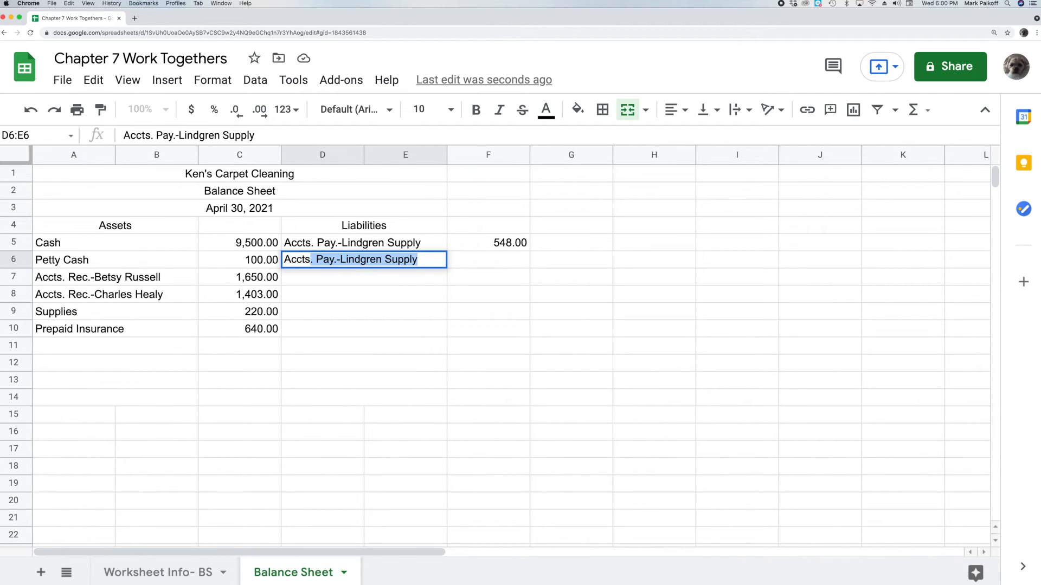
text(. Pay.-Ta)
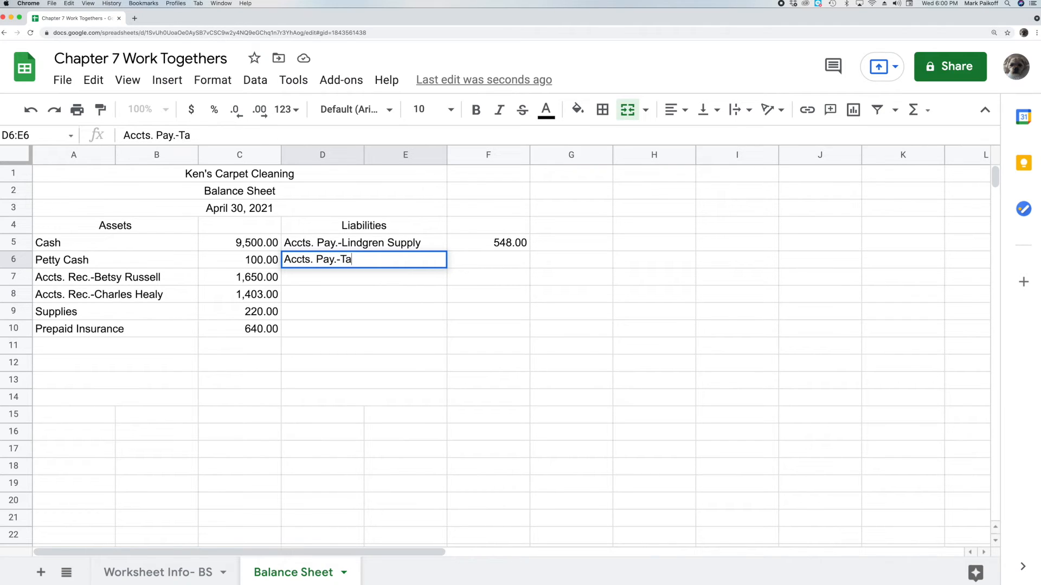
text(xes by Thomas)
key(Return)
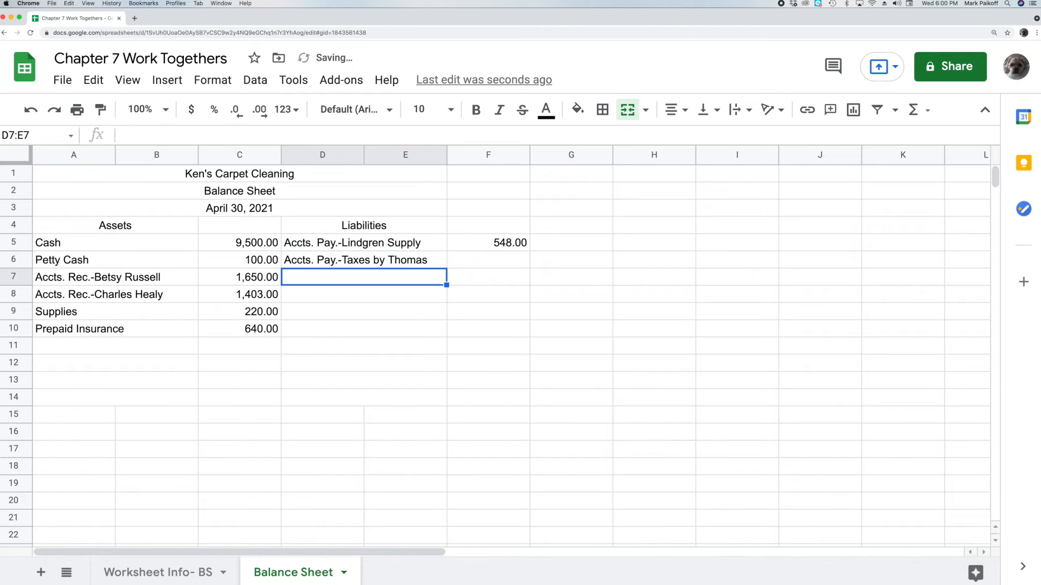
click(459, 260)
text(111)
key(Return)
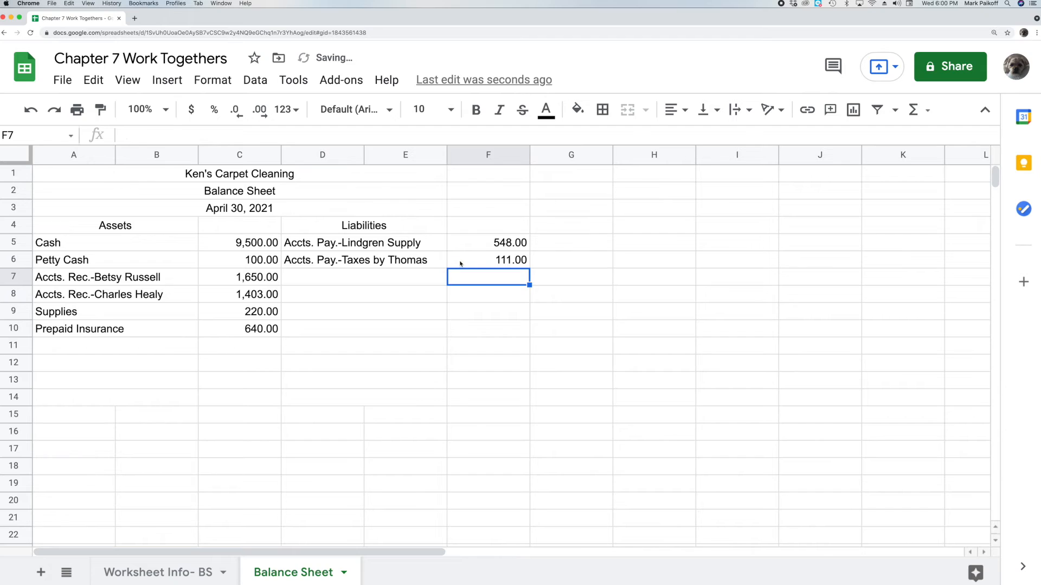
Add a thin single bottom border to cell F6 beneath the last liability amount
click(460, 264)
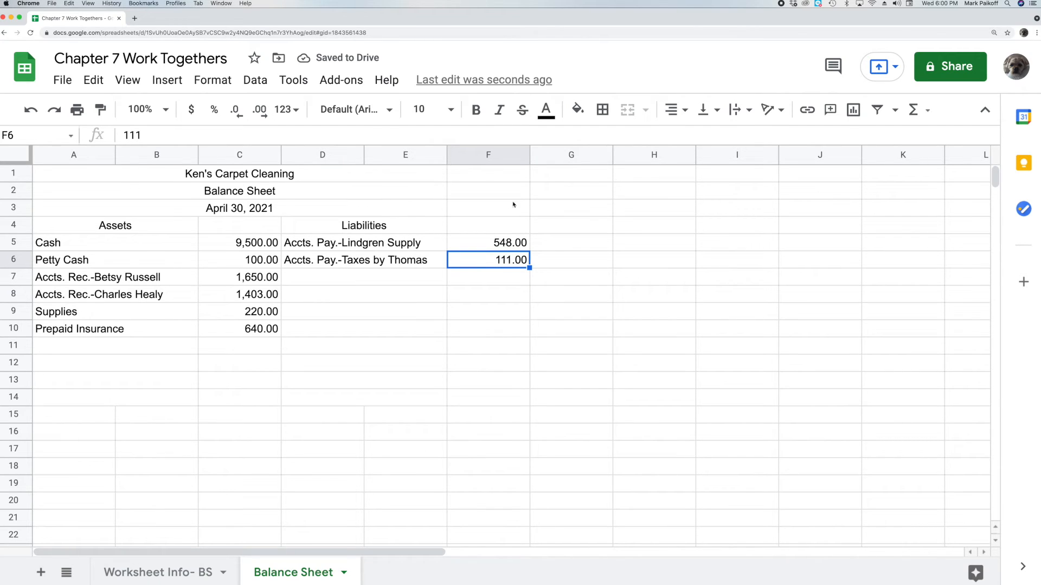
click(603, 109)
click(721, 166)
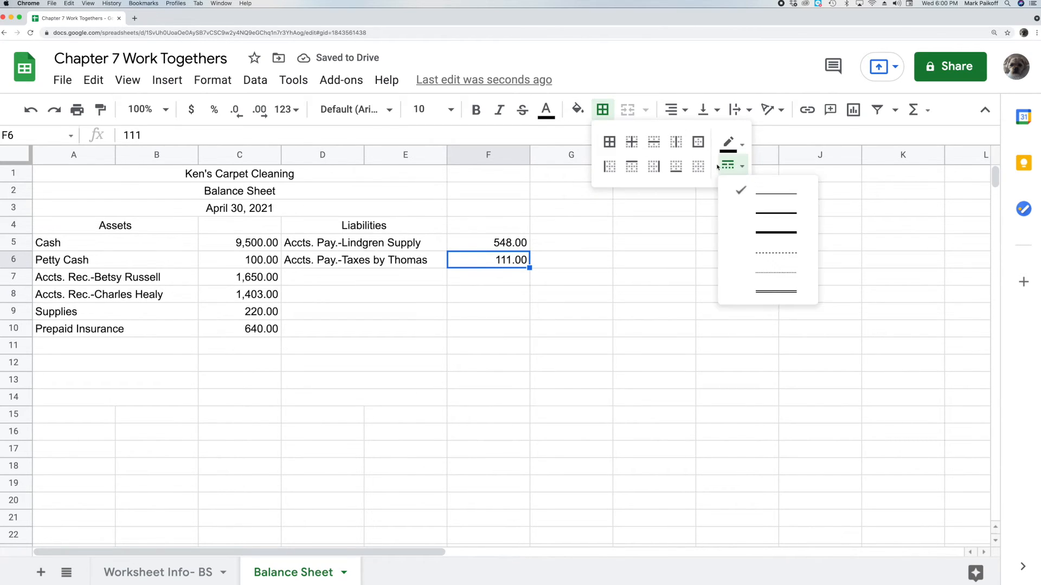
click(676, 166)
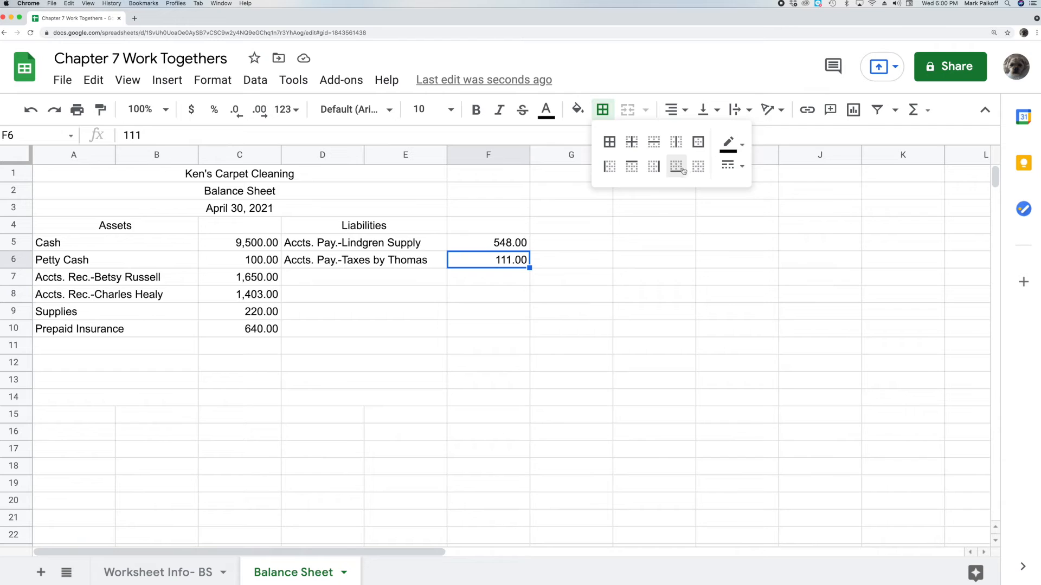
Total the two liability amounts in F7 with the formula =SUM(F5+F6)
click(467, 282)
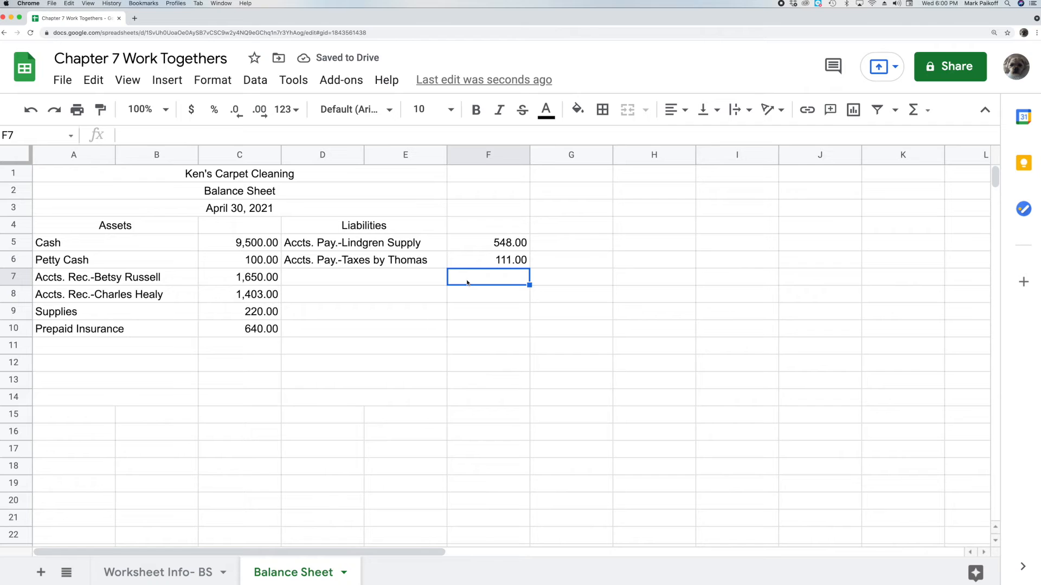
double_click(467, 275)
text(=su)
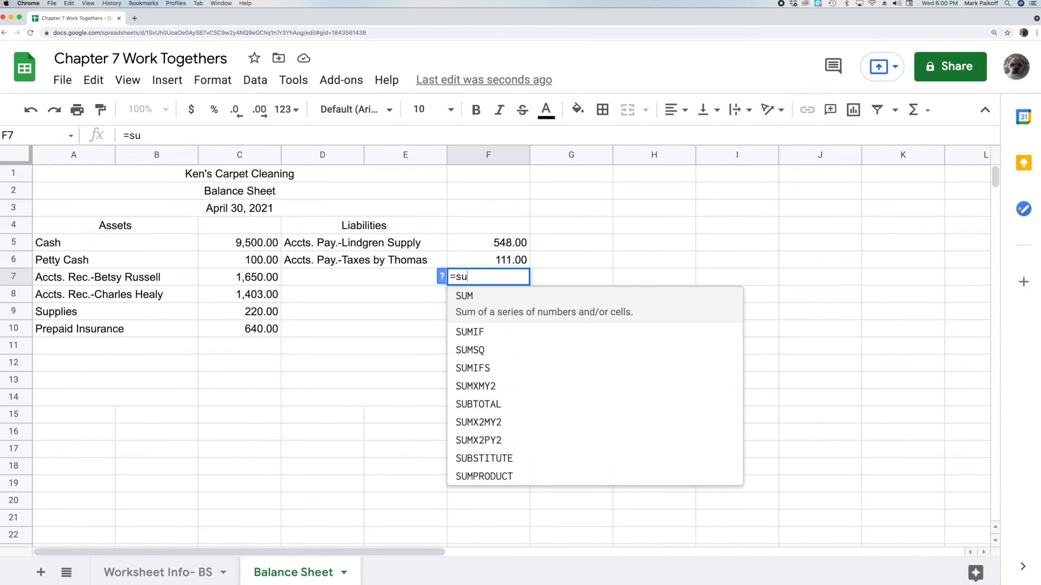
text(m()
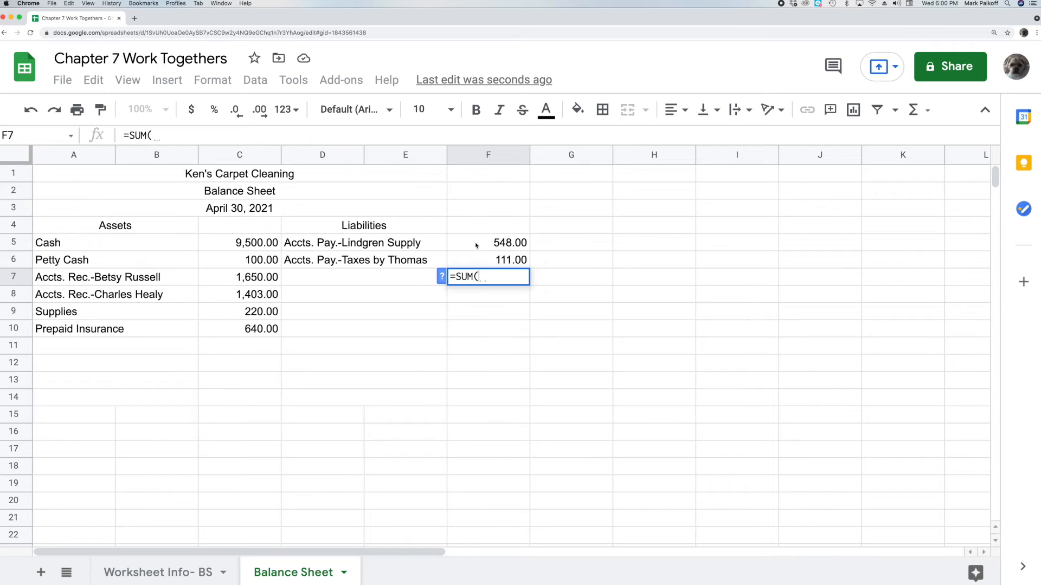
click(476, 245)
text(+)
click(483, 261)
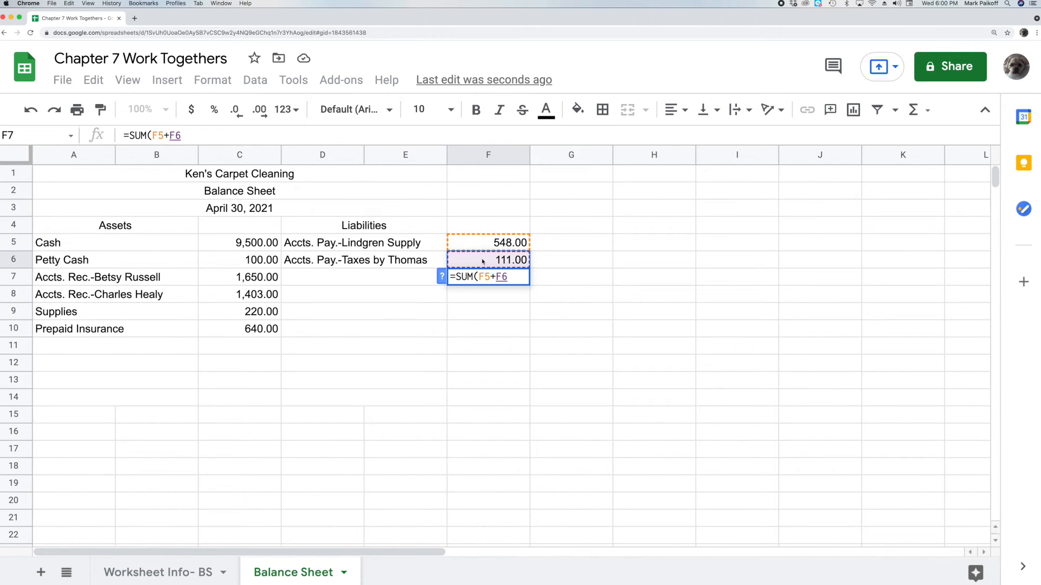
key(Return)
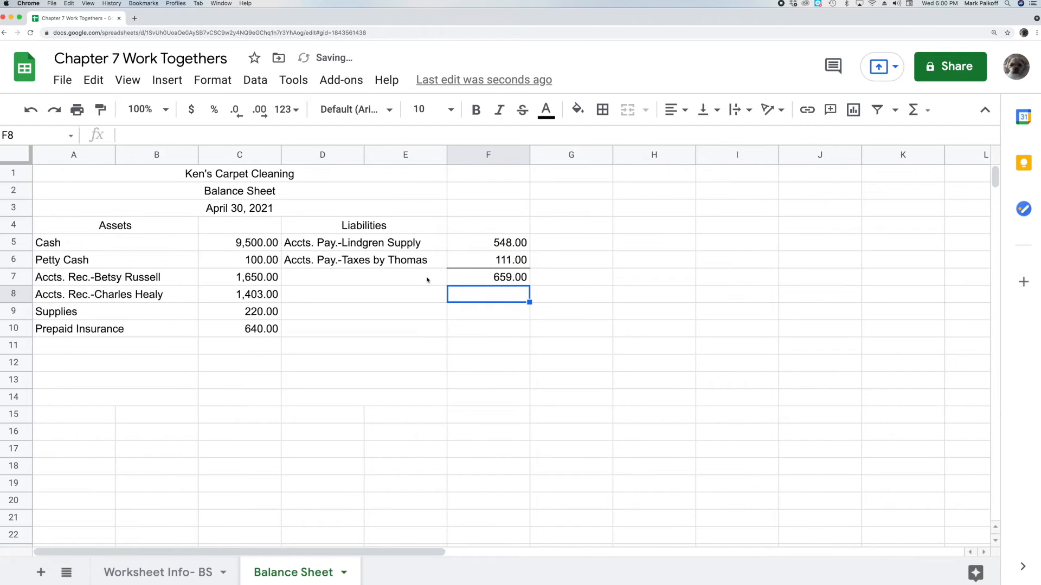
Left-align merged cell D7 and label it "Total Liabilities" beside the liabilities total
double_click(379, 280)
click(674, 112)
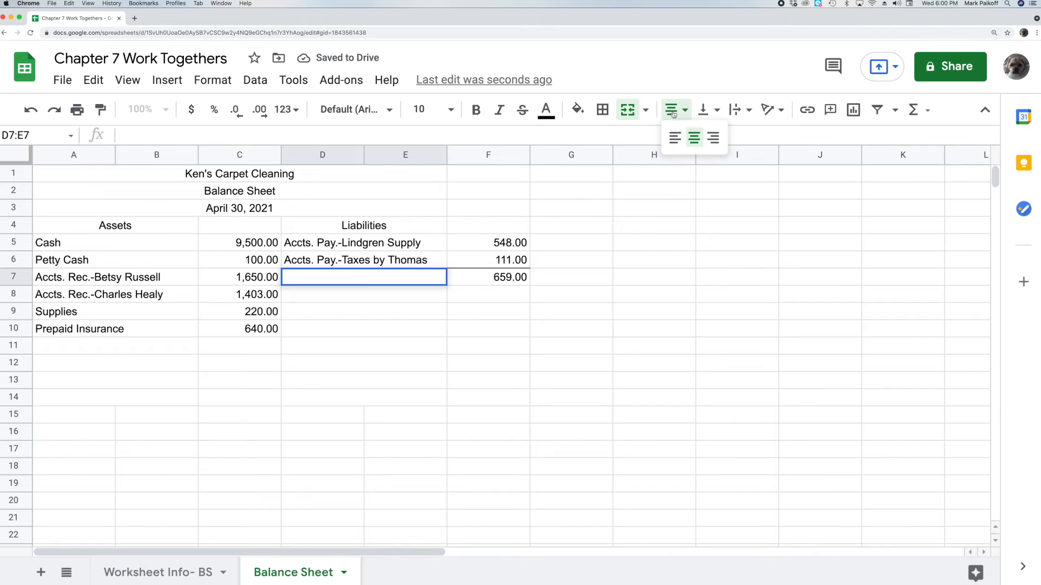
click(669, 140)
text(Total )
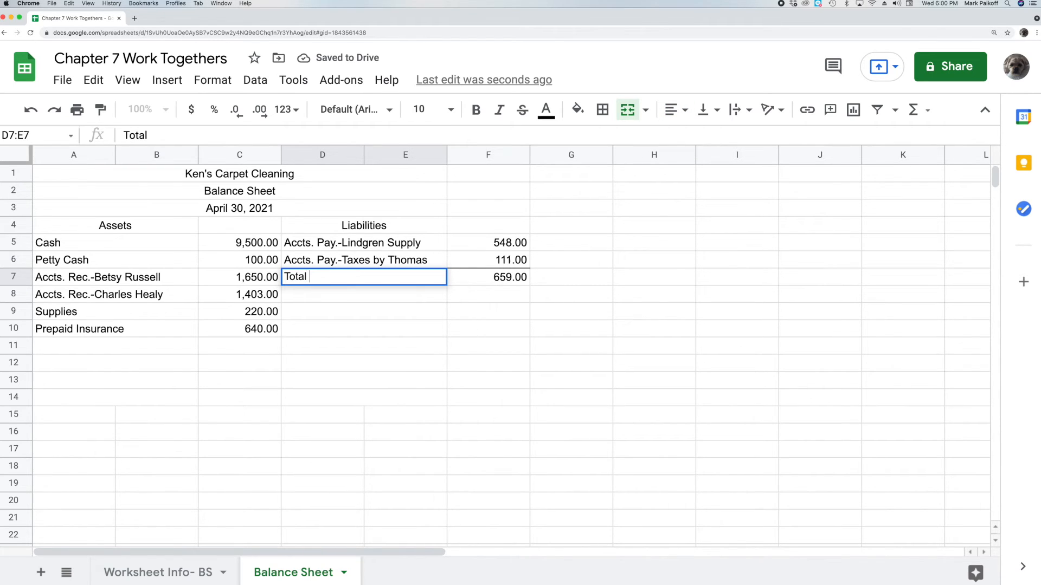
text(Liabilities)
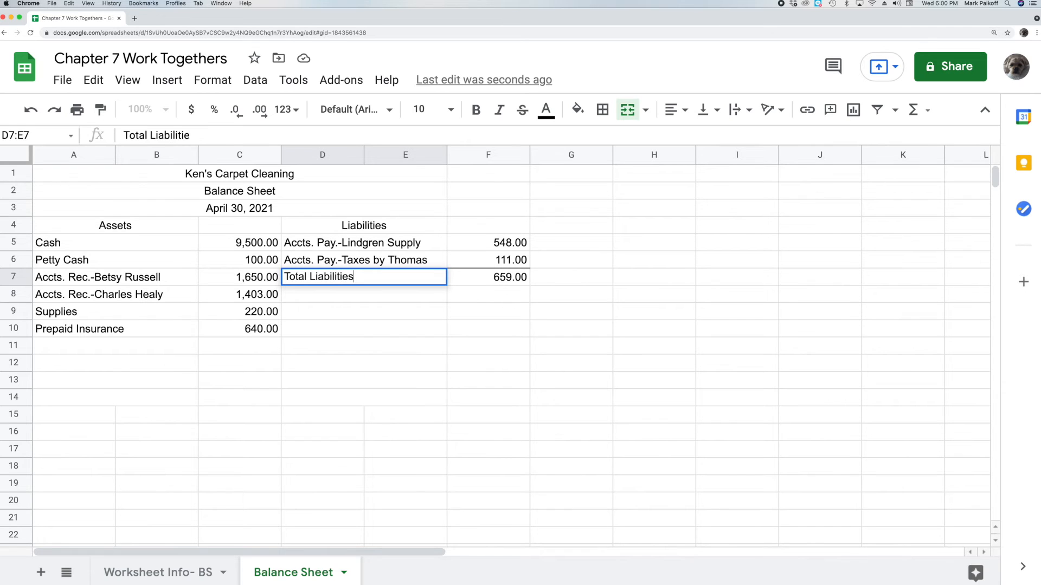
key(Return)
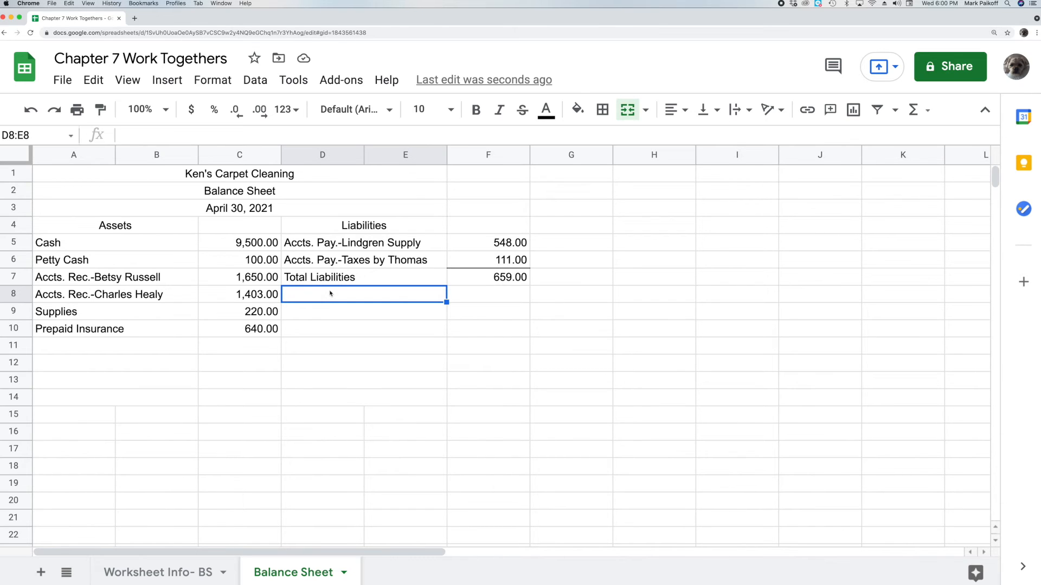
Centre merged cell D8 and enter the section heading "Owner's Equity" in it
click(677, 110)
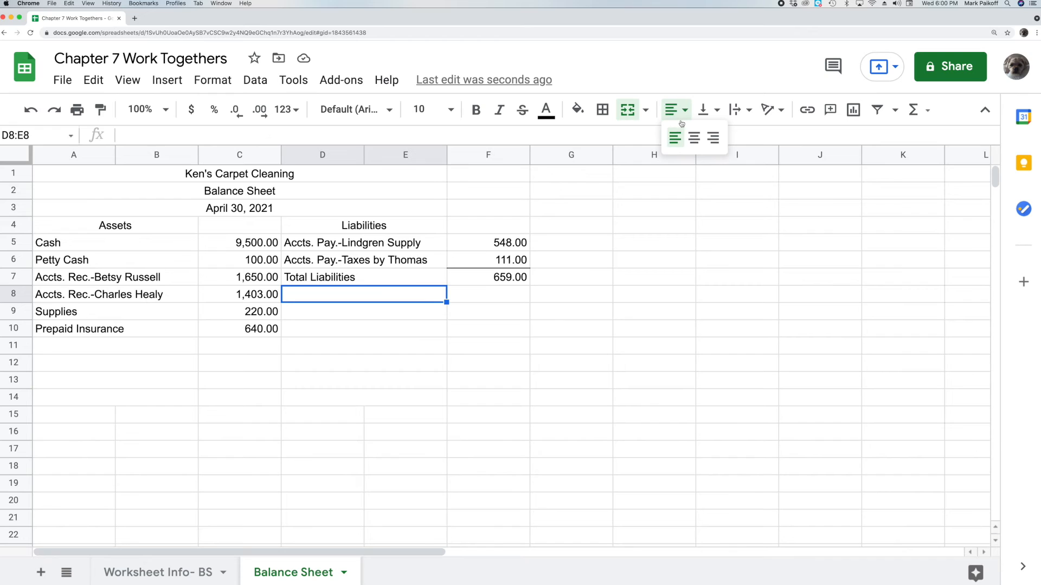
click(690, 140)
double_click(401, 293)
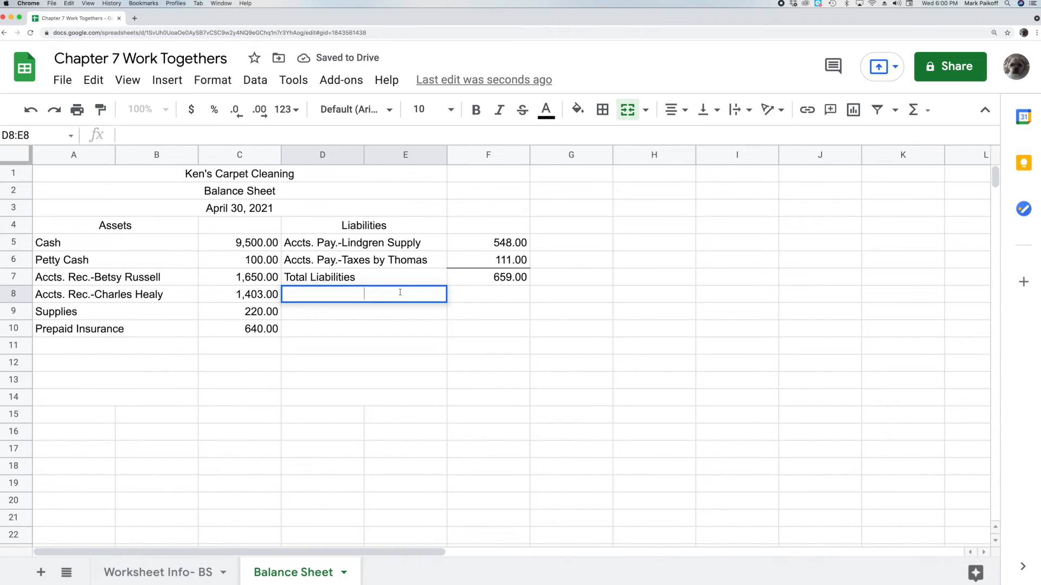
text(Owner)
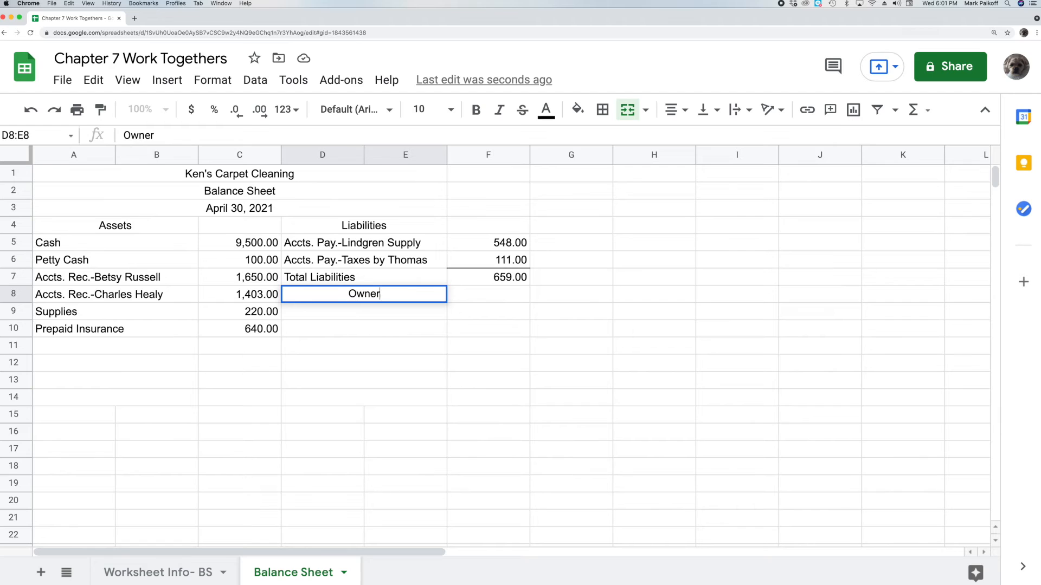
text('s Equity)
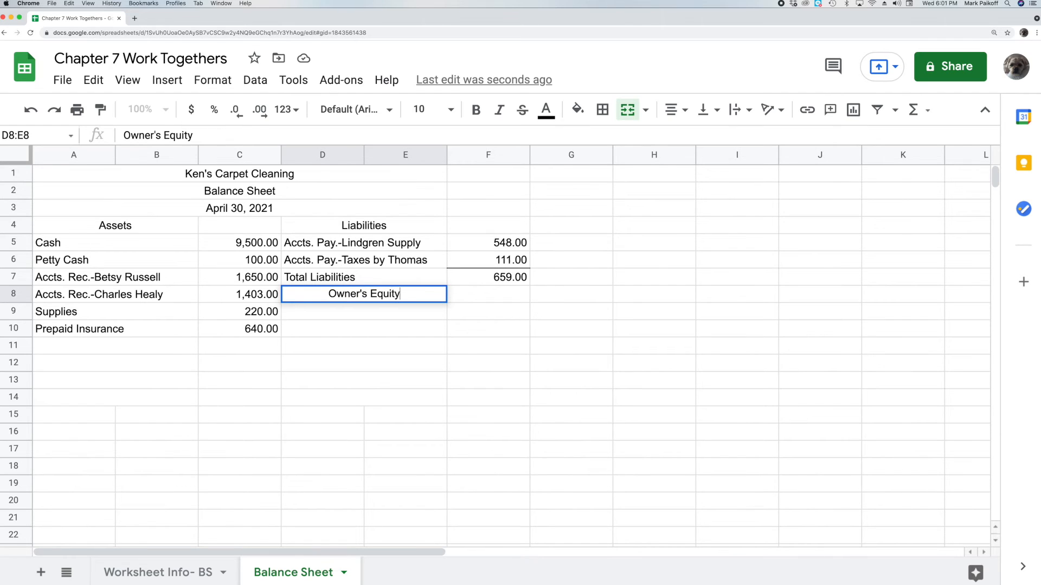
key(Return)
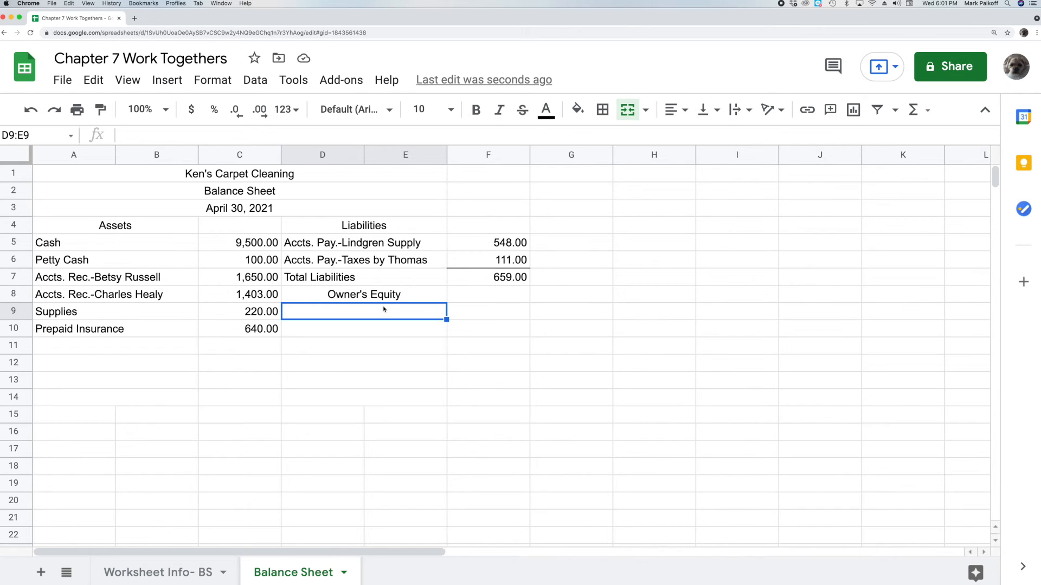
Enter the owner's full name followed by ", Capital" in D9 beneath the Owner's Equity heading
double_click(385, 311)
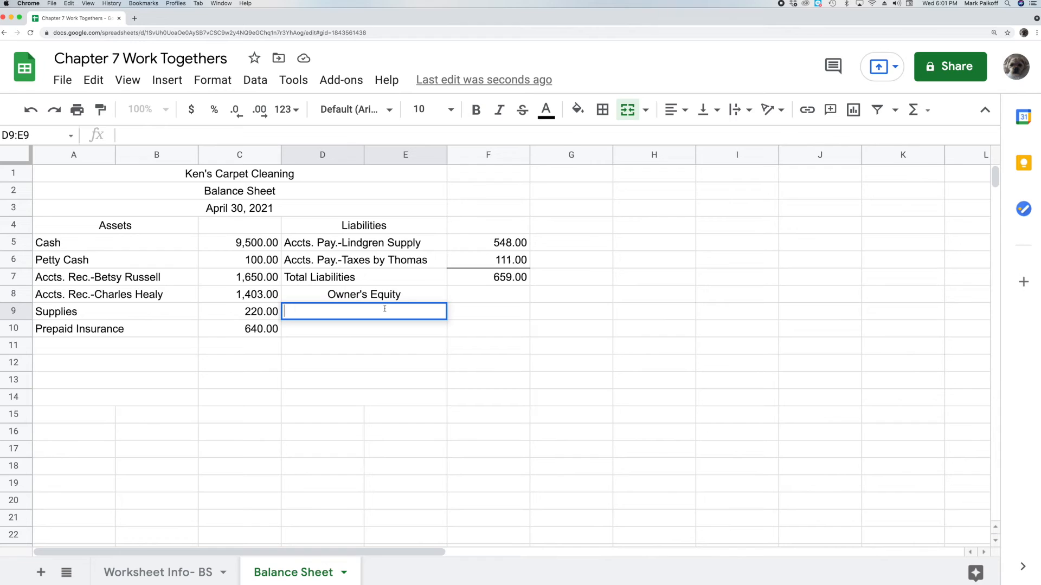
text(Ken Chern)
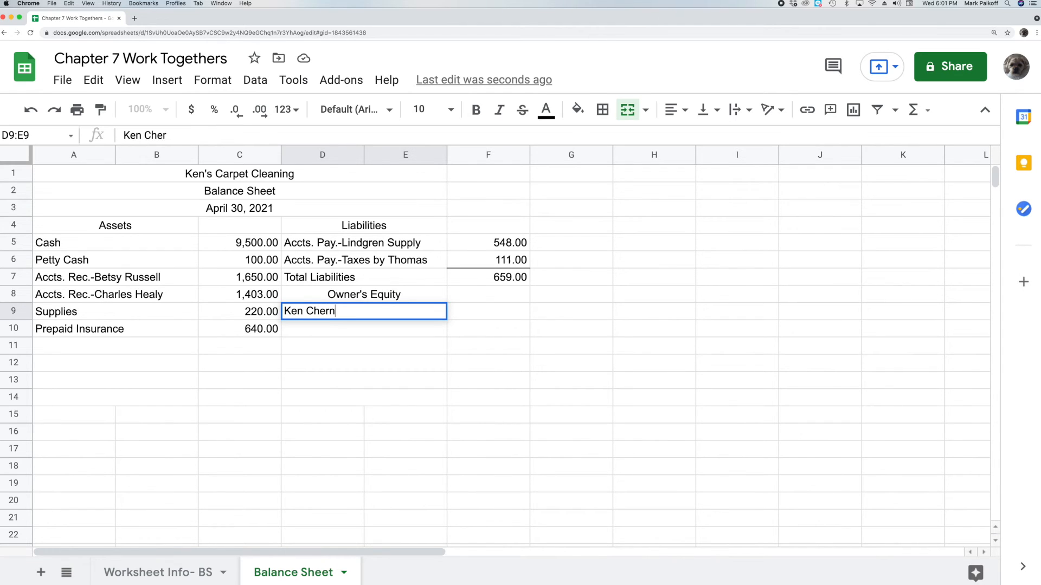
text(iak, Capital)
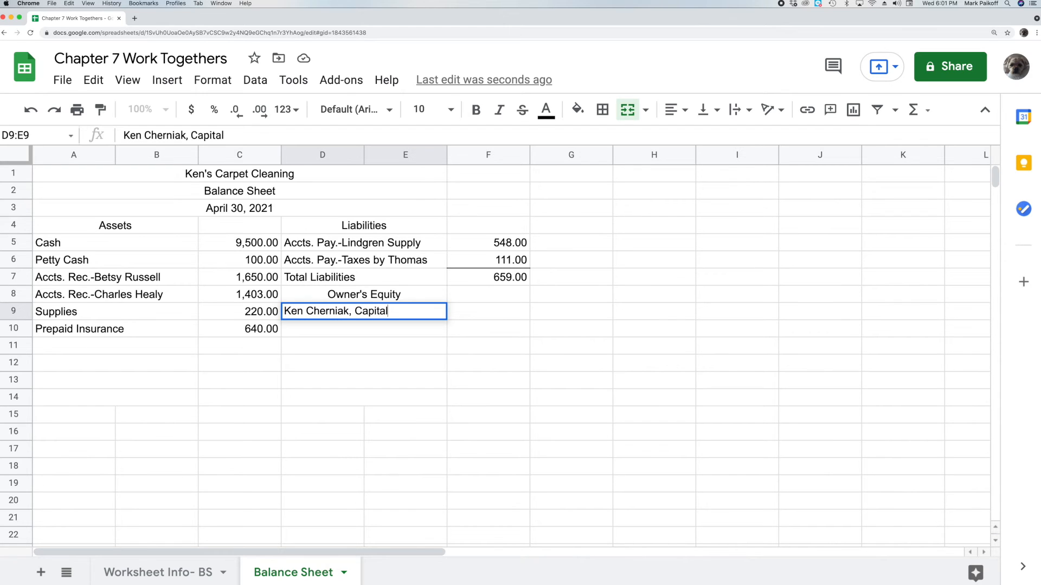
key(Return)
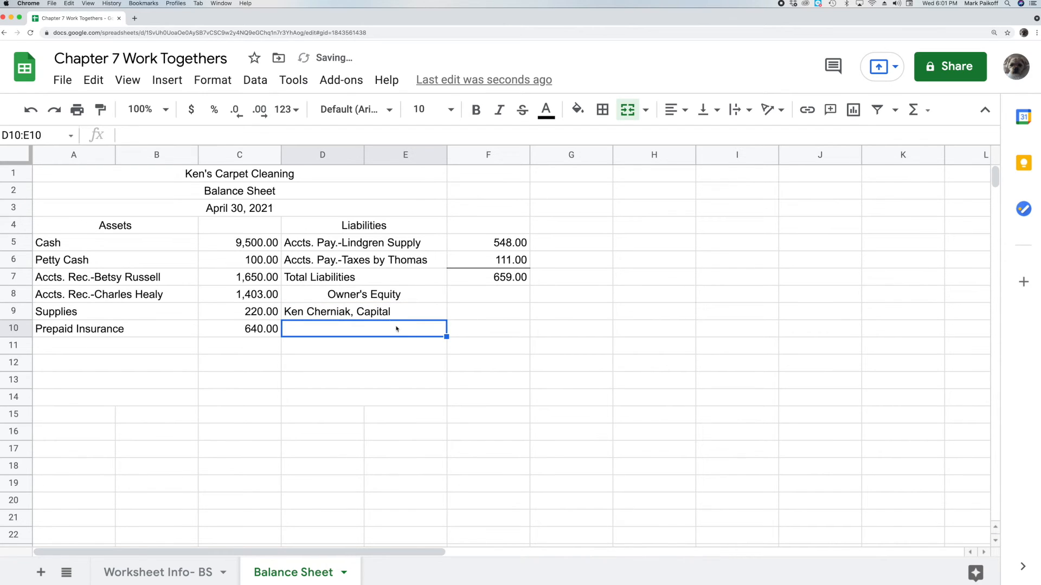
Using the worksheet info sheet's capital, drawing and net income figures, compute 11810 - 855 + 1899 in Calculator
click(469, 318)
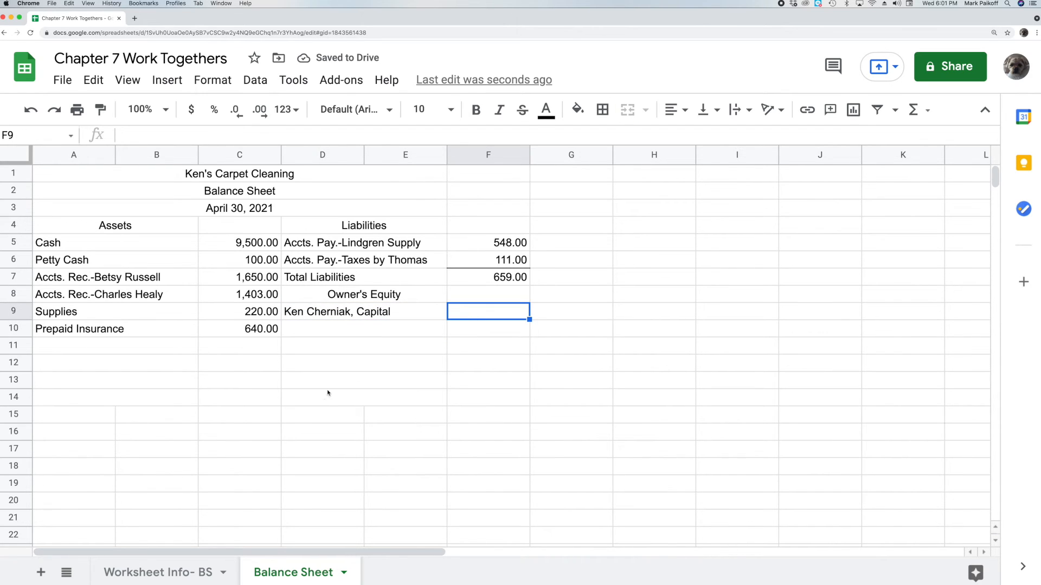
click(195, 569)
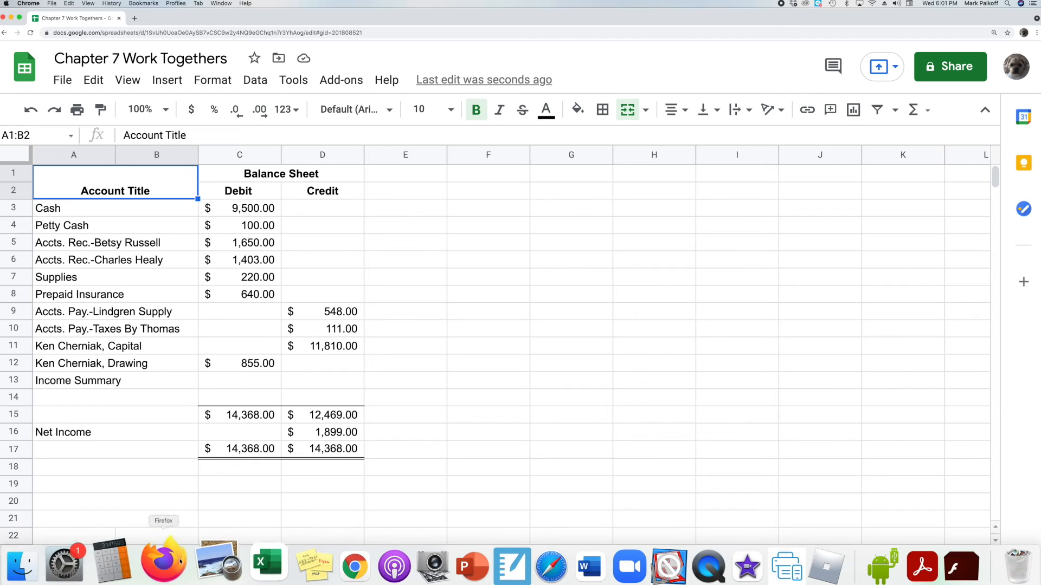
click(133, 569)
text(11810)
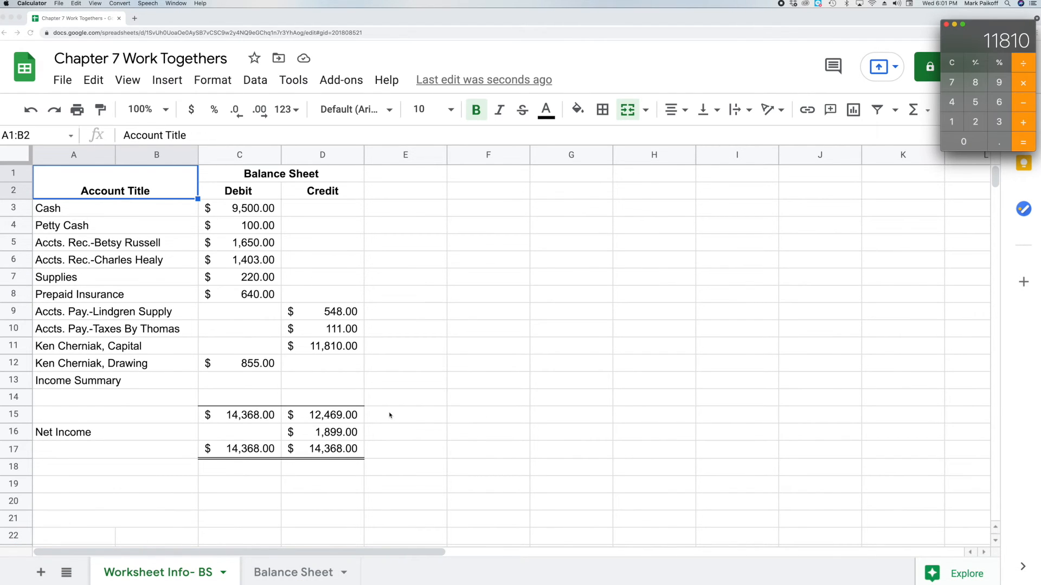
key(minus)
text(855)
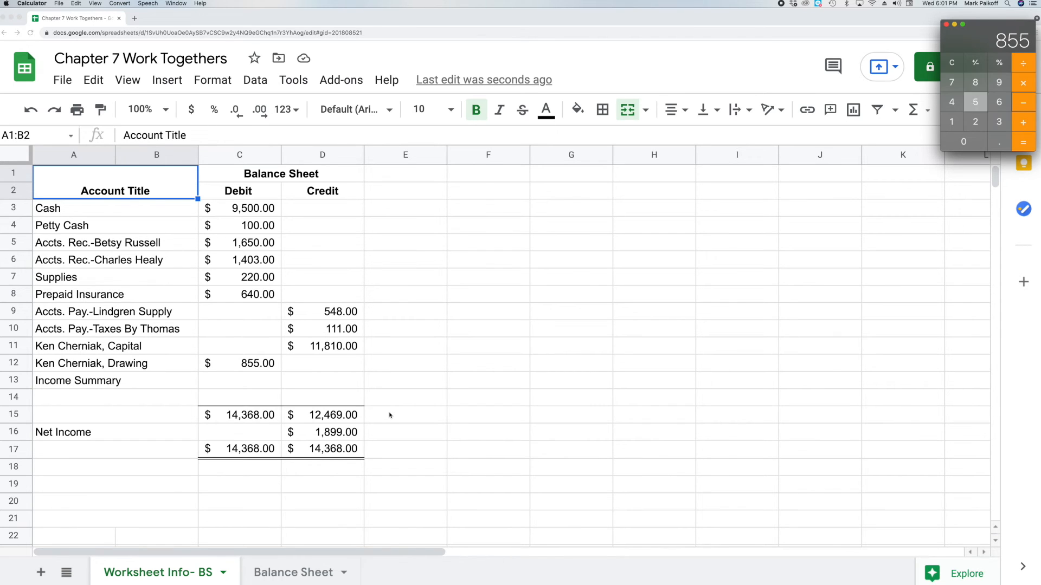
key(Return)
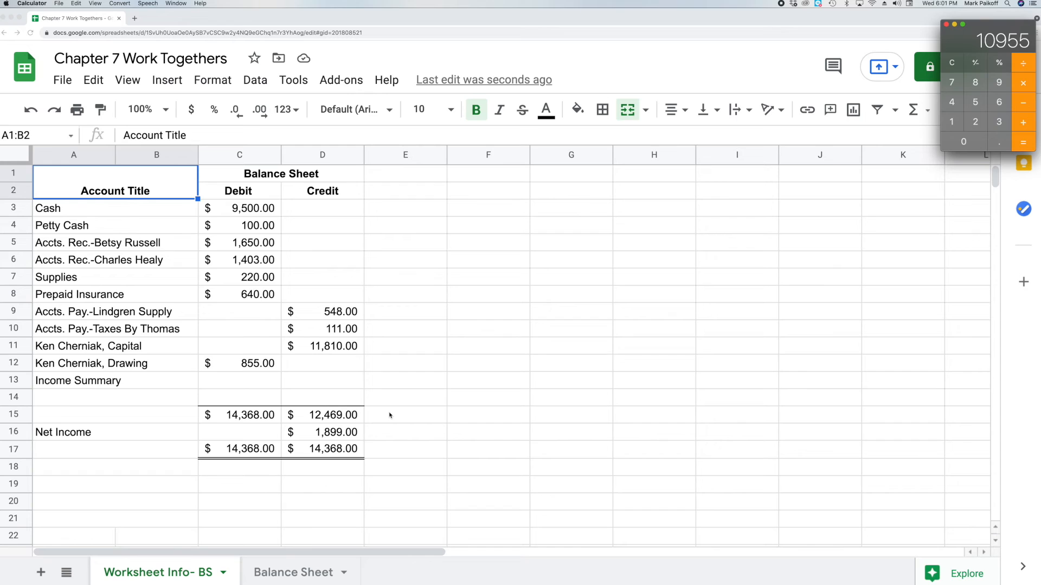
key(plus)
text(1899)
key(Return)
Return to the Balance Sheet and enter 12854 in F9 as the owner's capital amount
click(293, 572)
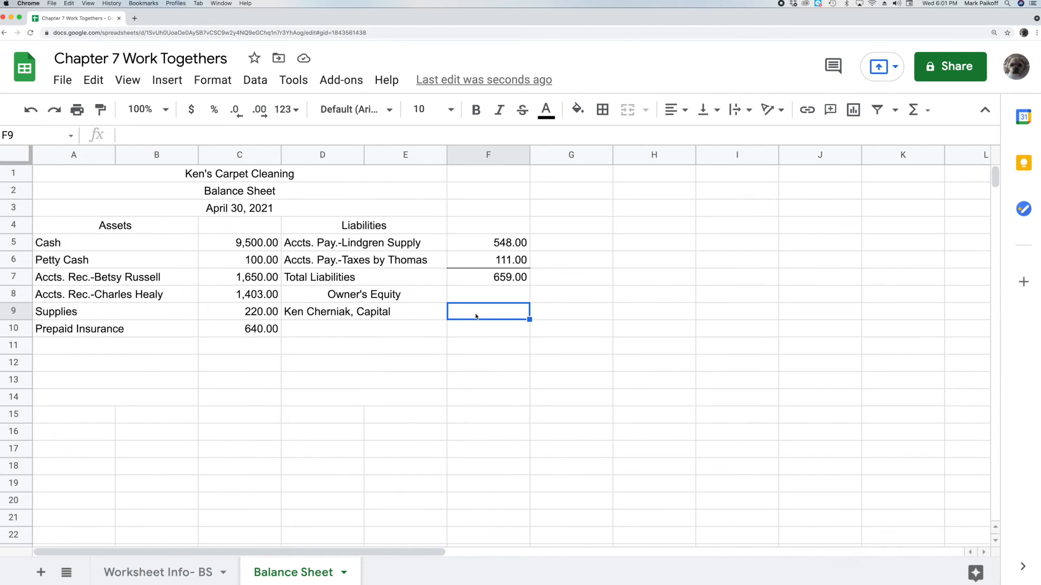
double_click(476, 314)
text(12854)
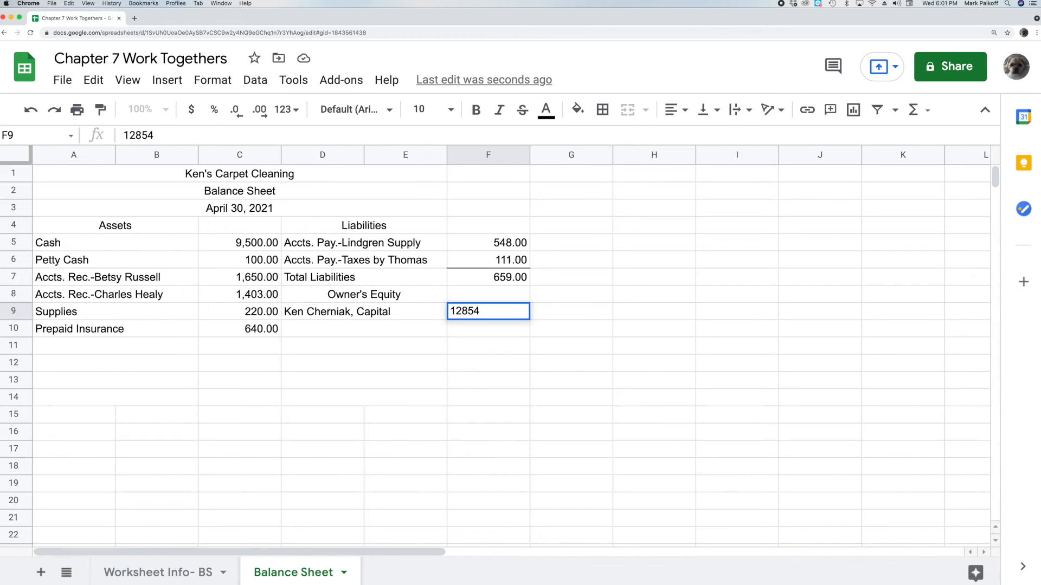
key(Return)
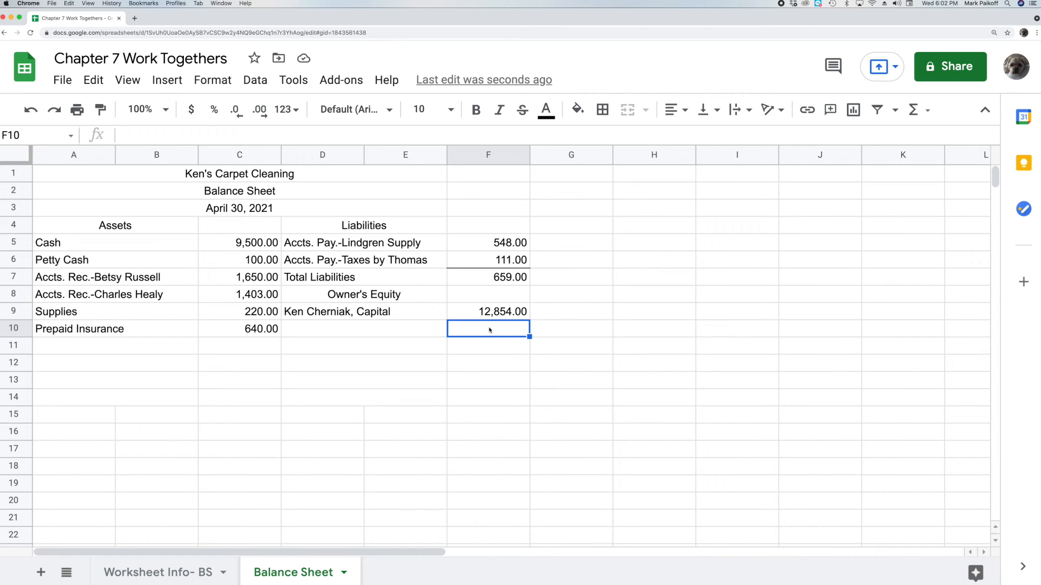
Add a single bottom border to F10 and to C10, the Prepaid Insurance amount
click(602, 109)
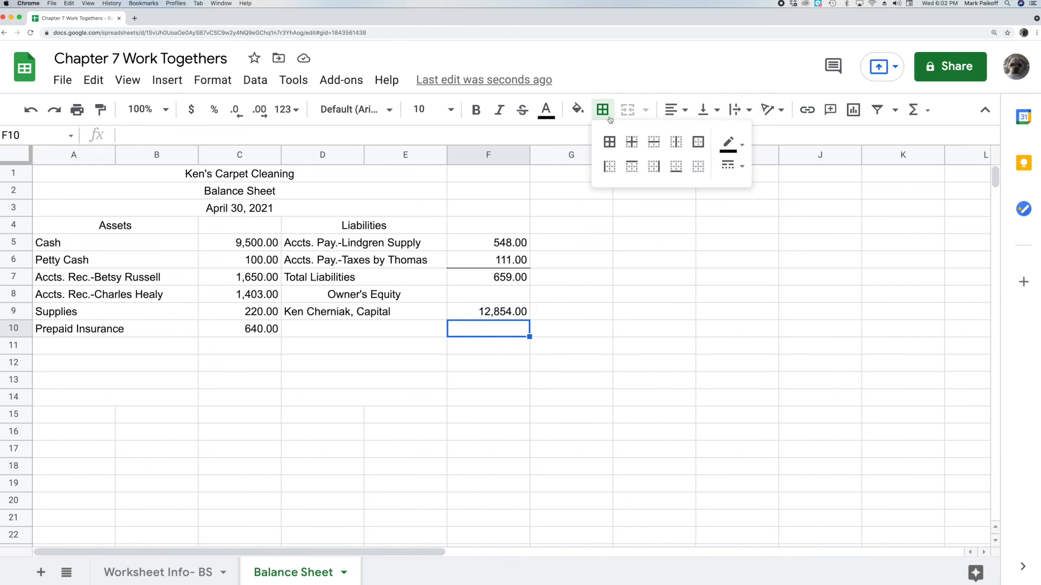
click(676, 166)
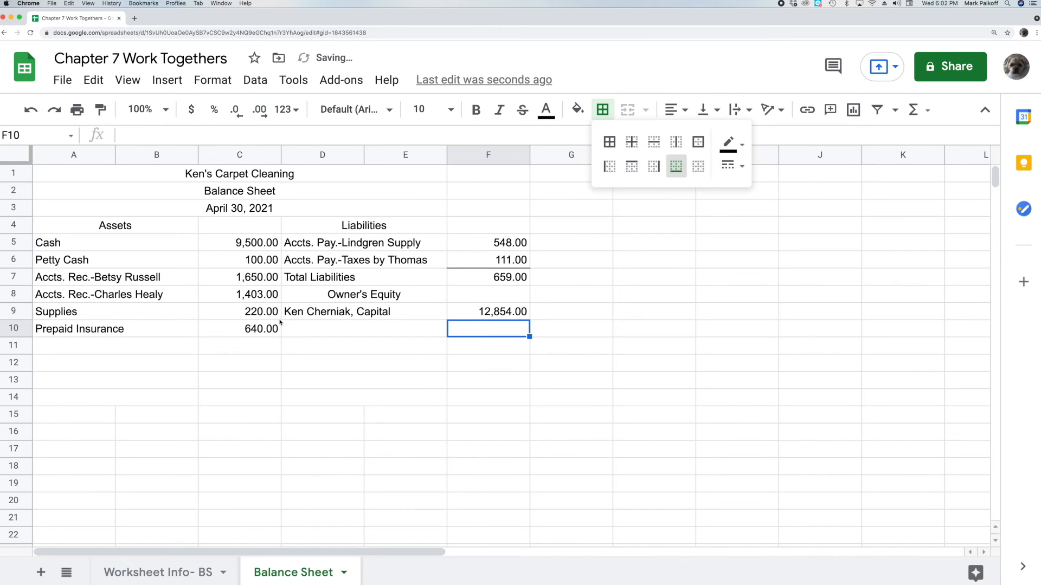
click(245, 330)
click(602, 110)
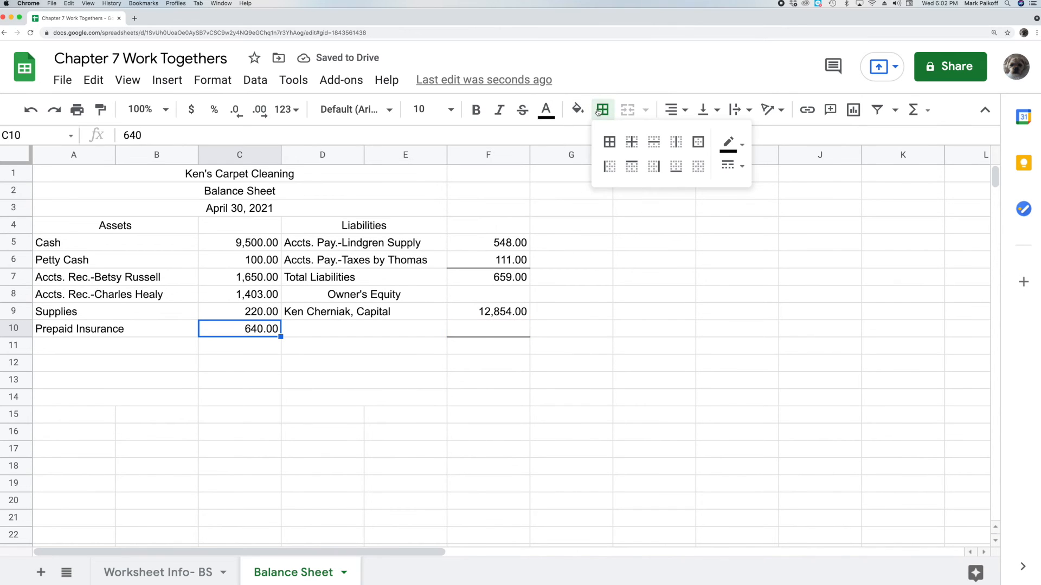
click(681, 160)
Total the liabilities and the owner's capital in F11 with the formula =SUM(F7+F9)
click(477, 351)
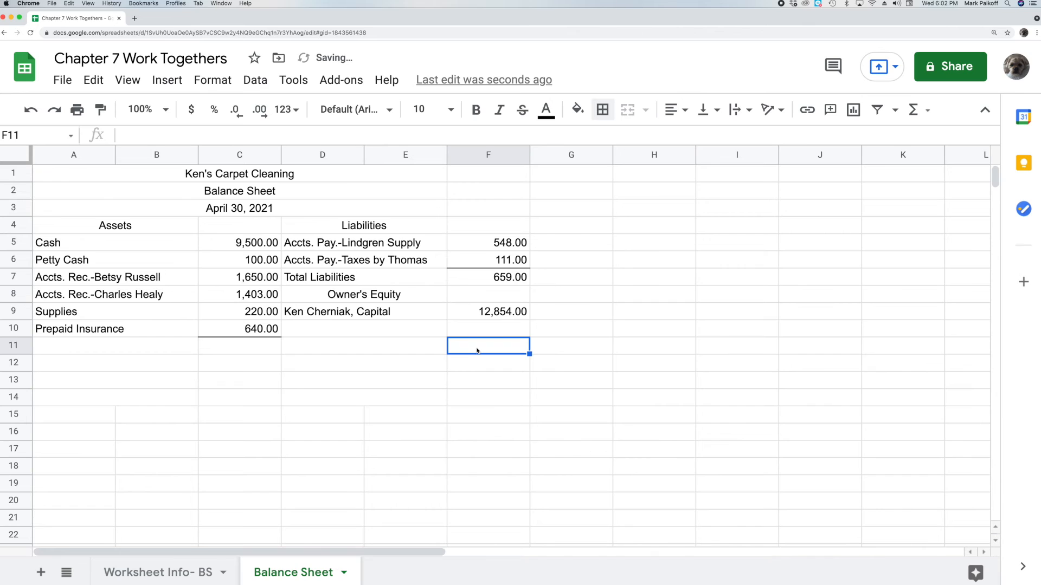
double_click(476, 348)
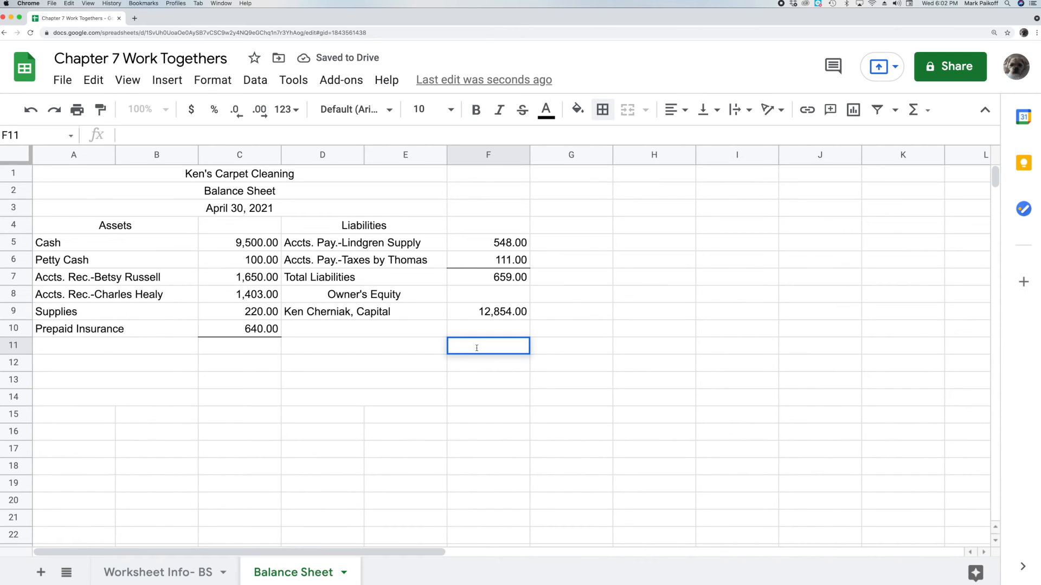
text(=sum)
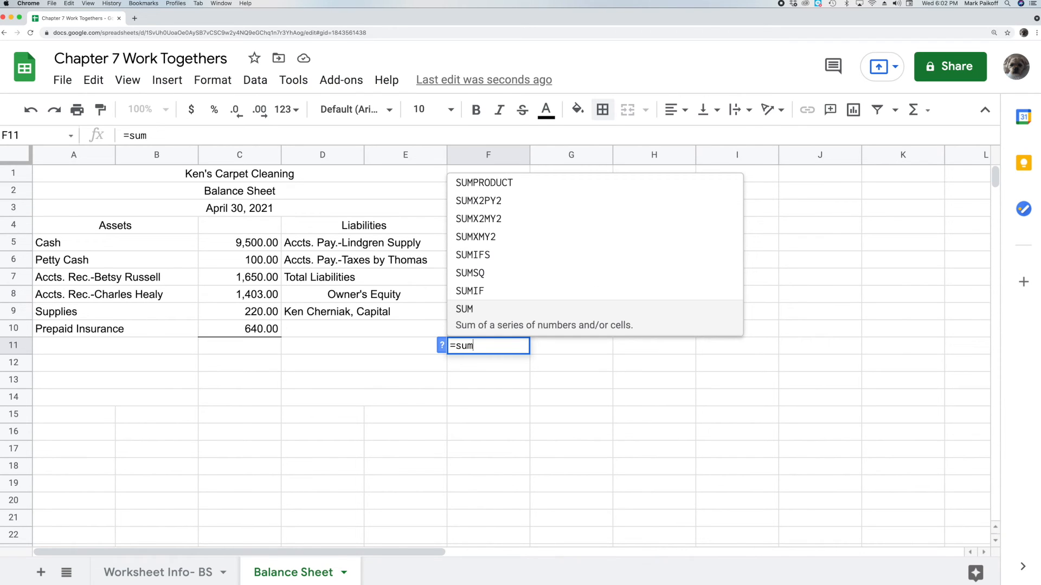
text(()
click(476, 279)
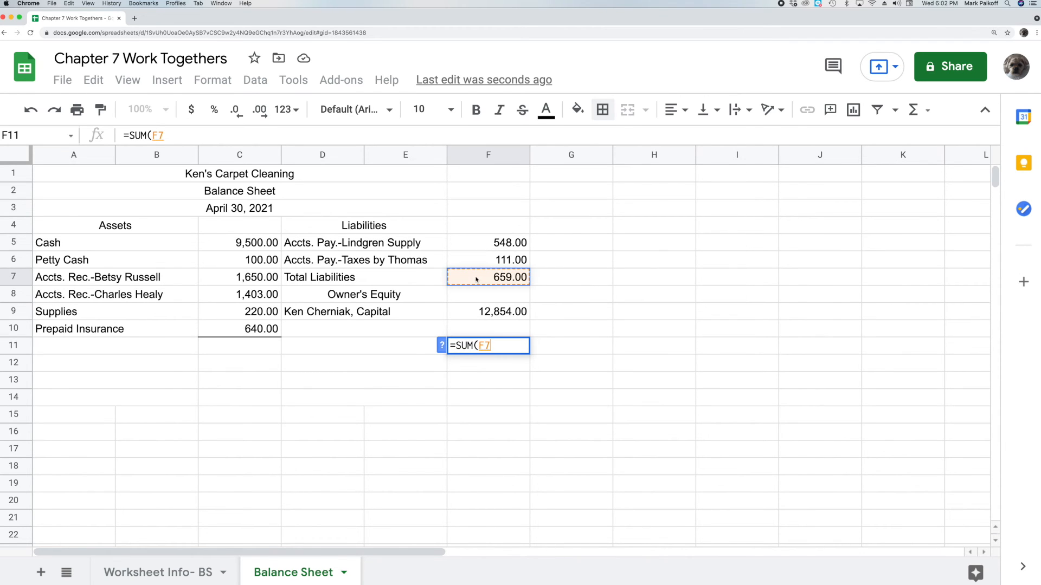
text(+)
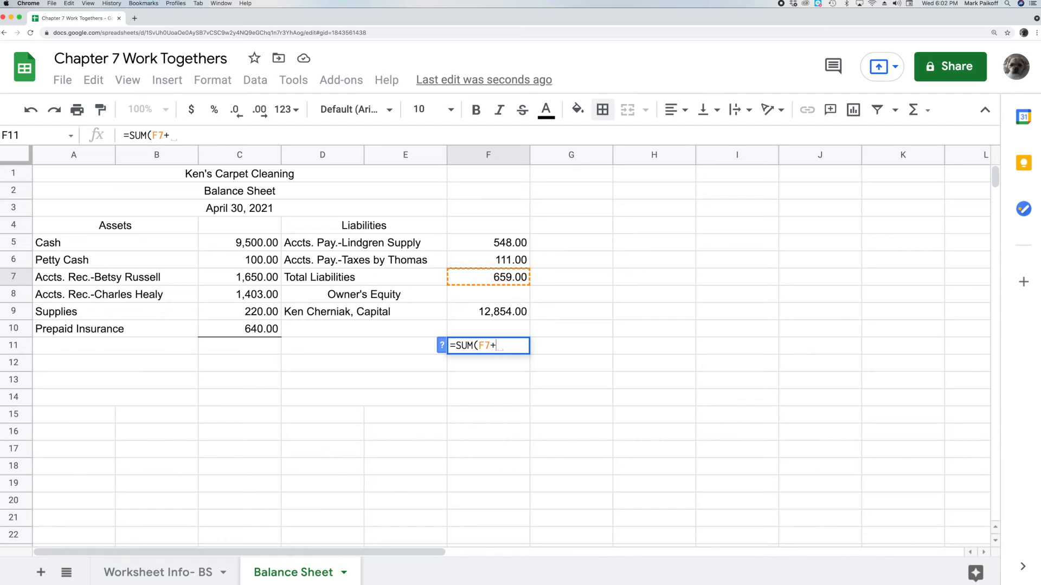
click(487, 310)
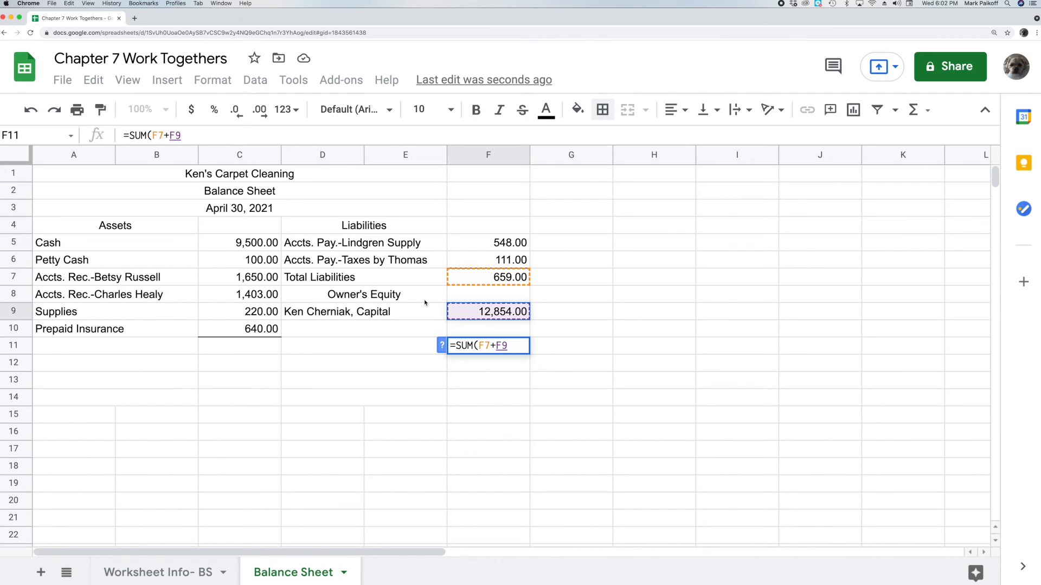
key(Return)
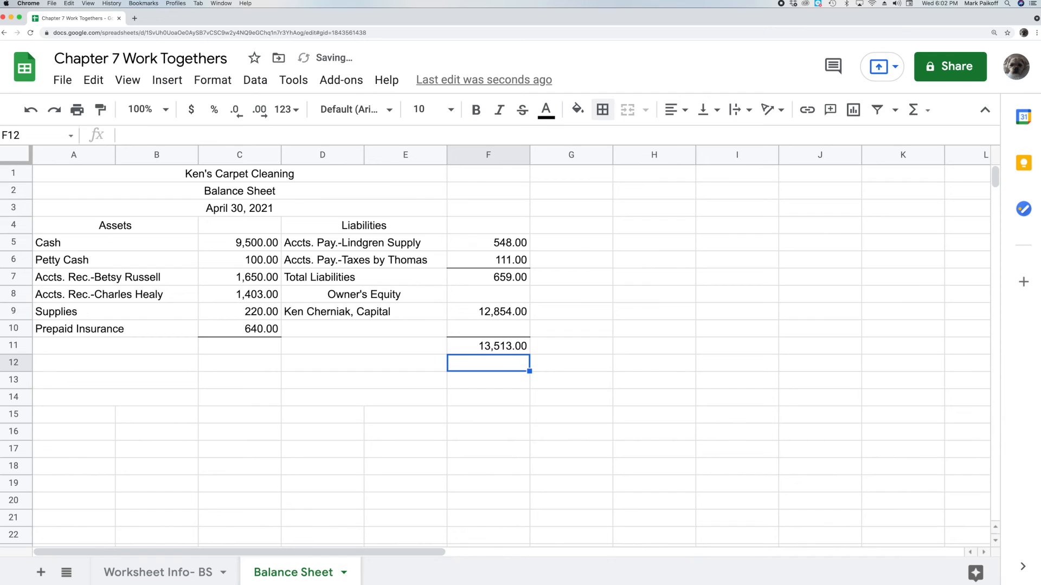
Enter the label "Total Liabilities & Owner's Equity" in D11, beside the combined total in F11
double_click(366, 346)
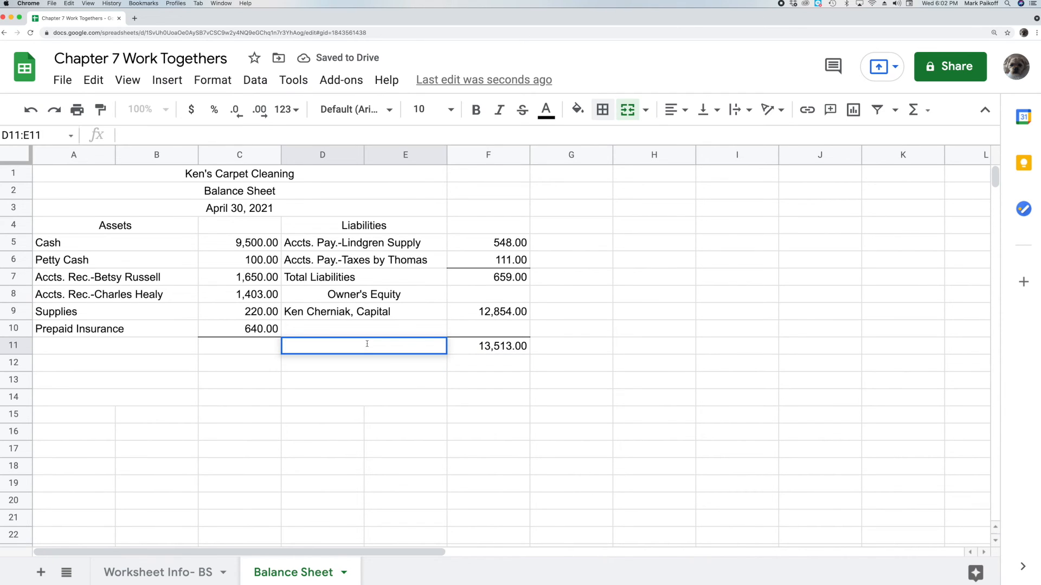
text(Total Lia)
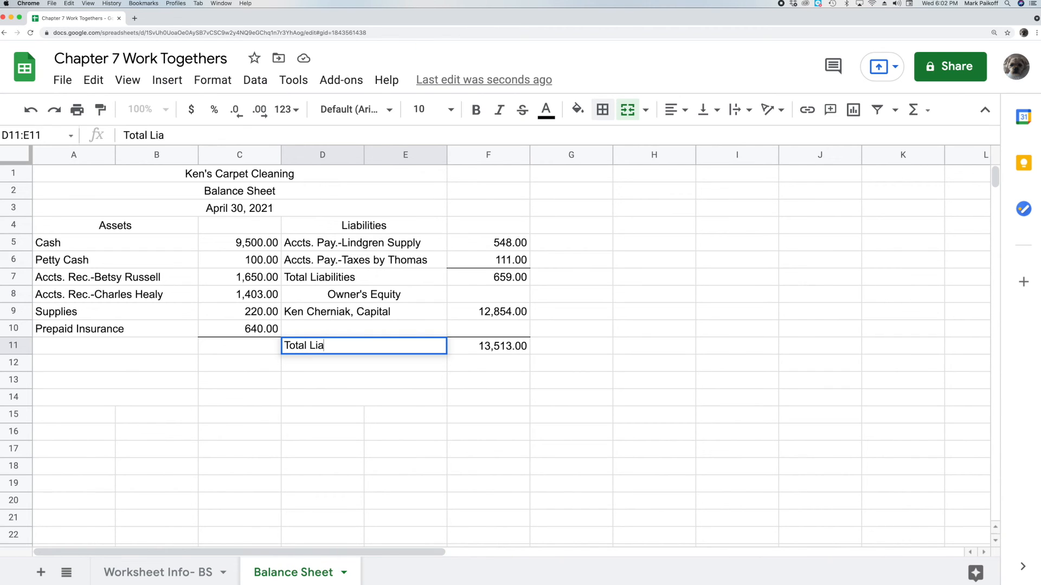
text(bili)
key(BackSpace)
key(BackSpace)
key(BackSpace)
text(bilities )
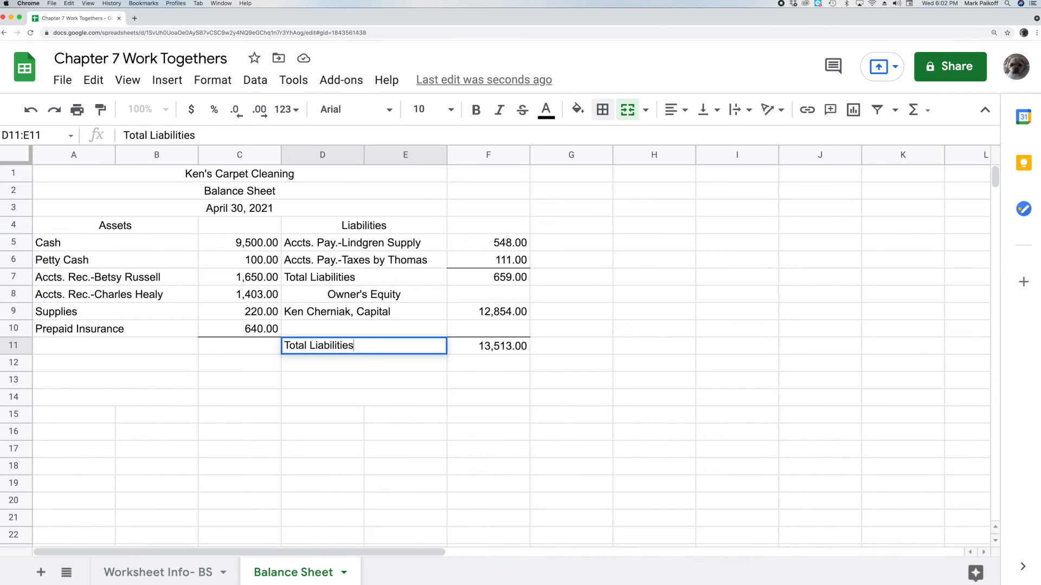
text(& Owner's Equity)
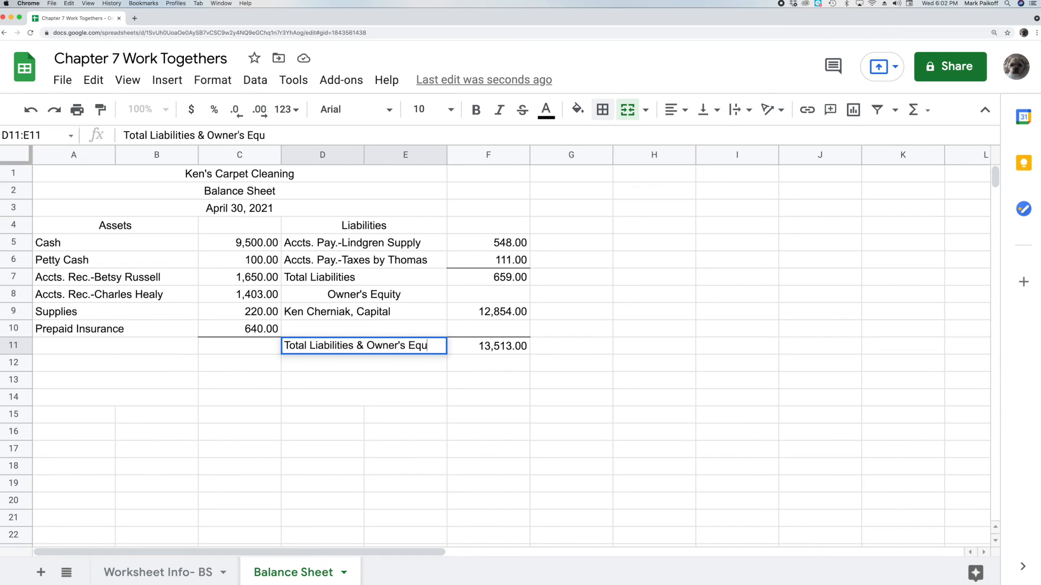
key(Return)
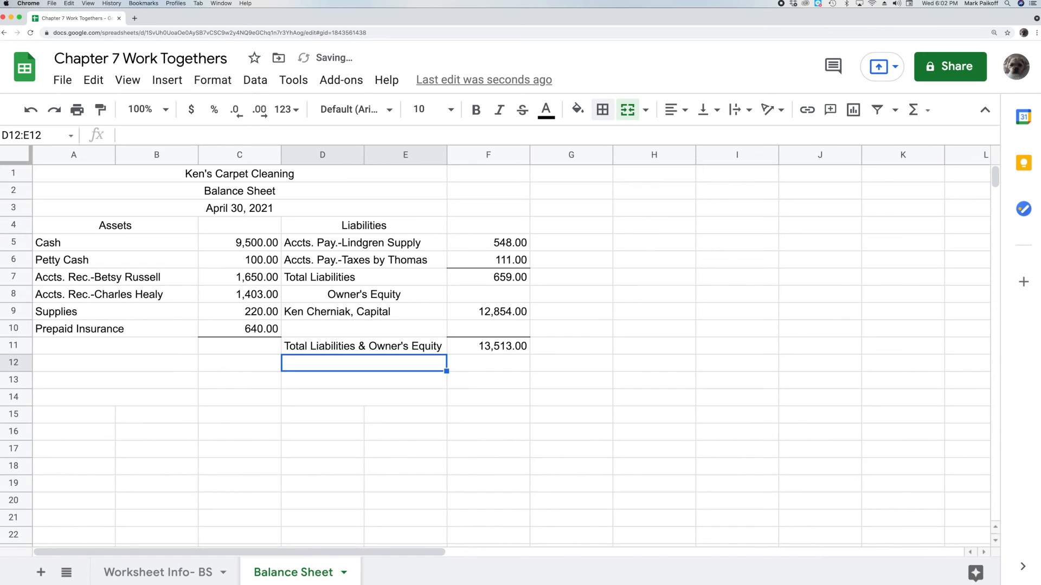
Total the asset amounts in C11 with the formula =SUM(C5:C10)
click(245, 349)
double_click(246, 347)
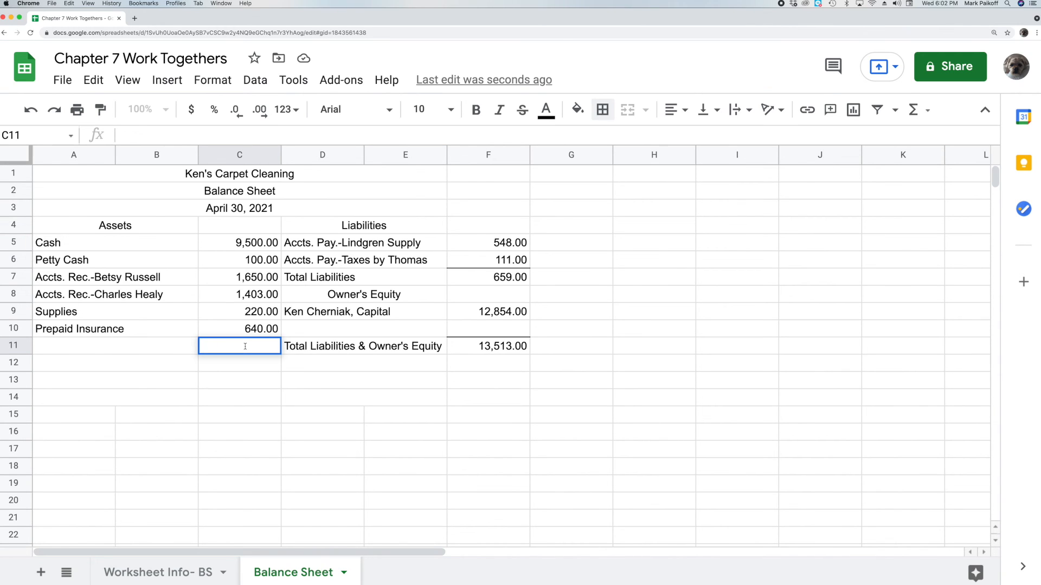
text(=)
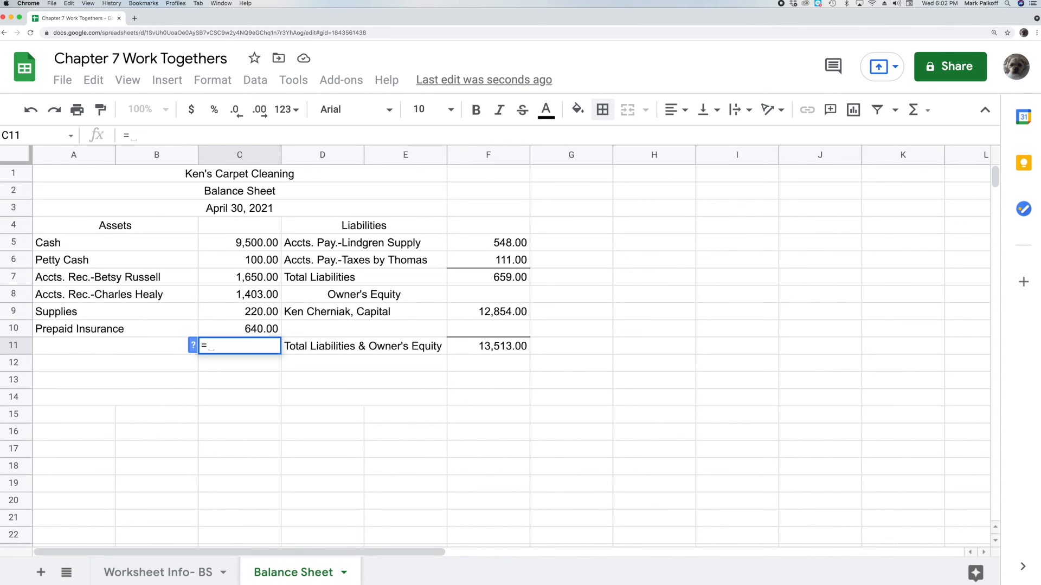
text(sum)
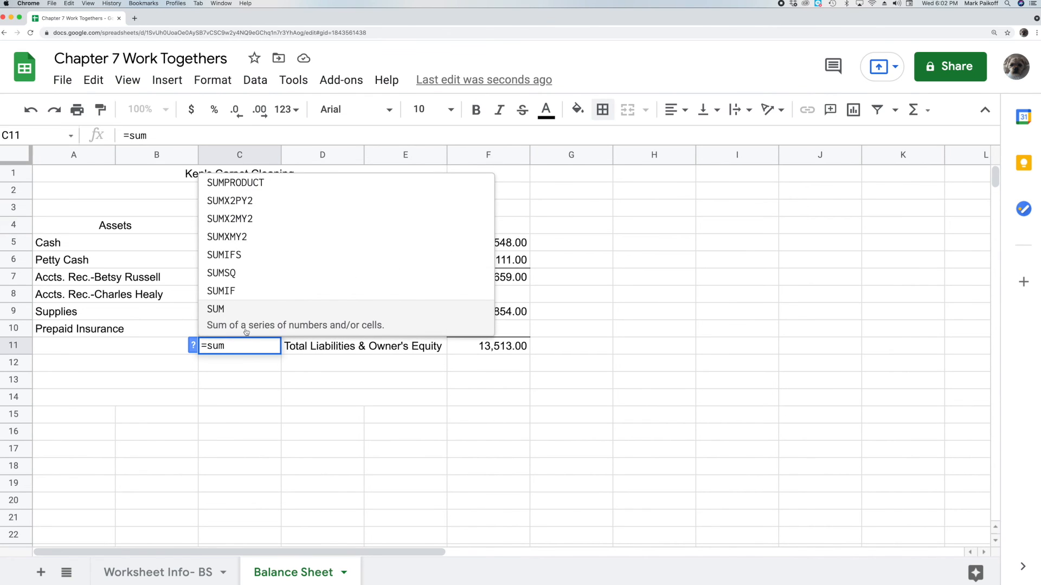
key(Tab)
click(228, 247)
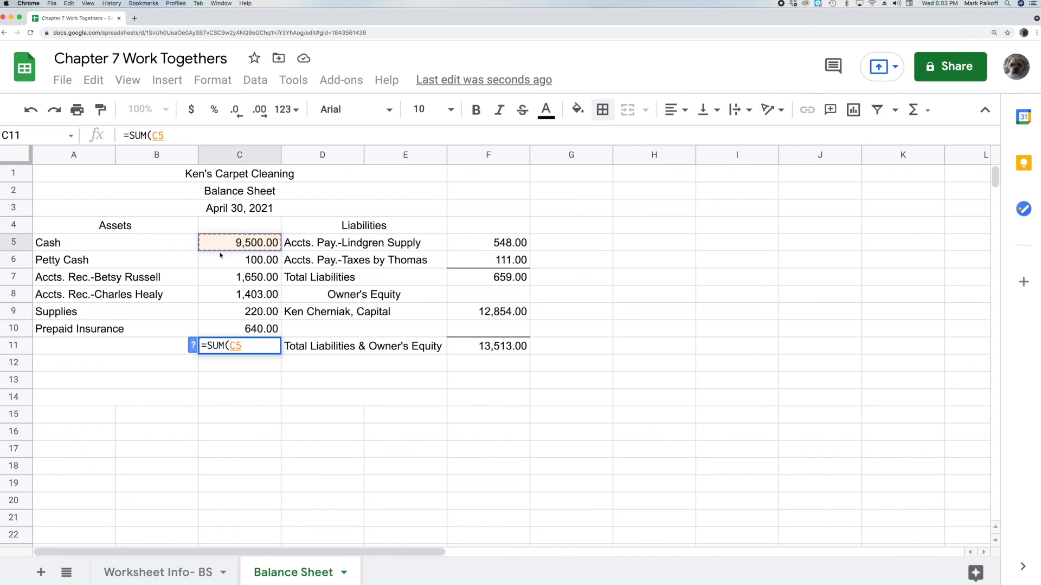
drag(221, 254, 222, 327)
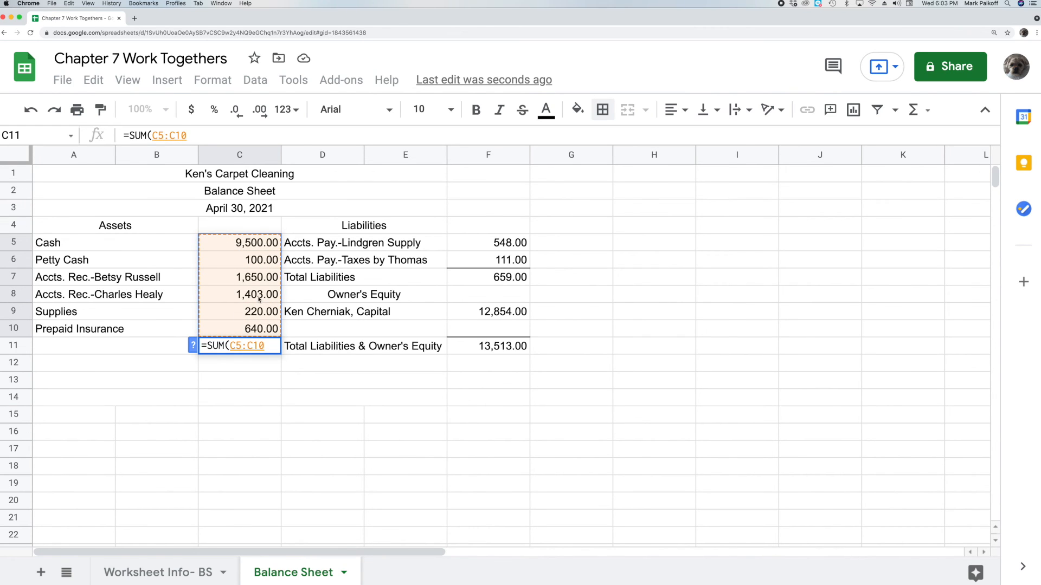
key(Return)
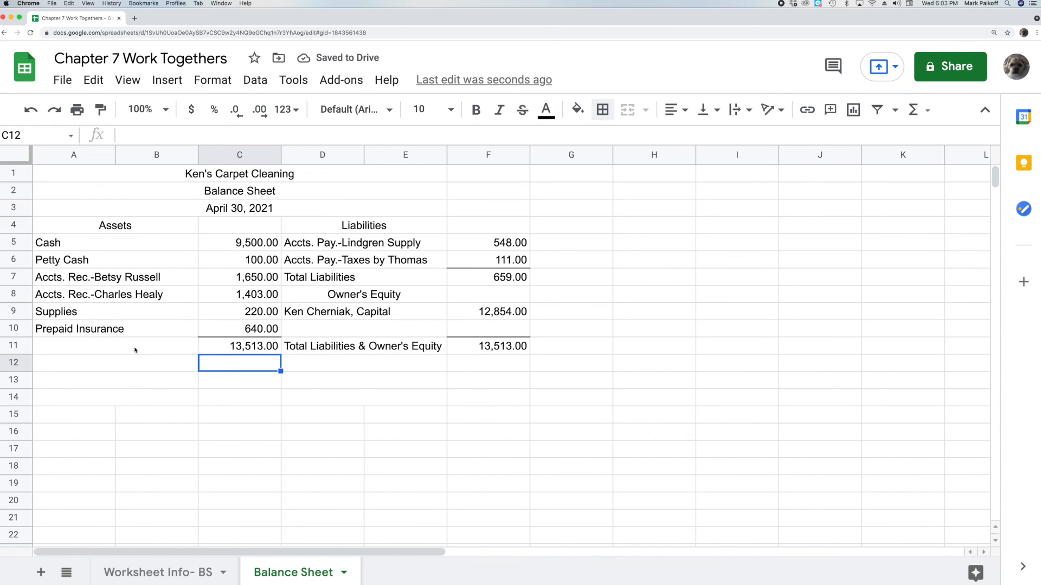
Enter the label "Total Assets" in A11, below Prepaid Insurance
double_click(130, 345)
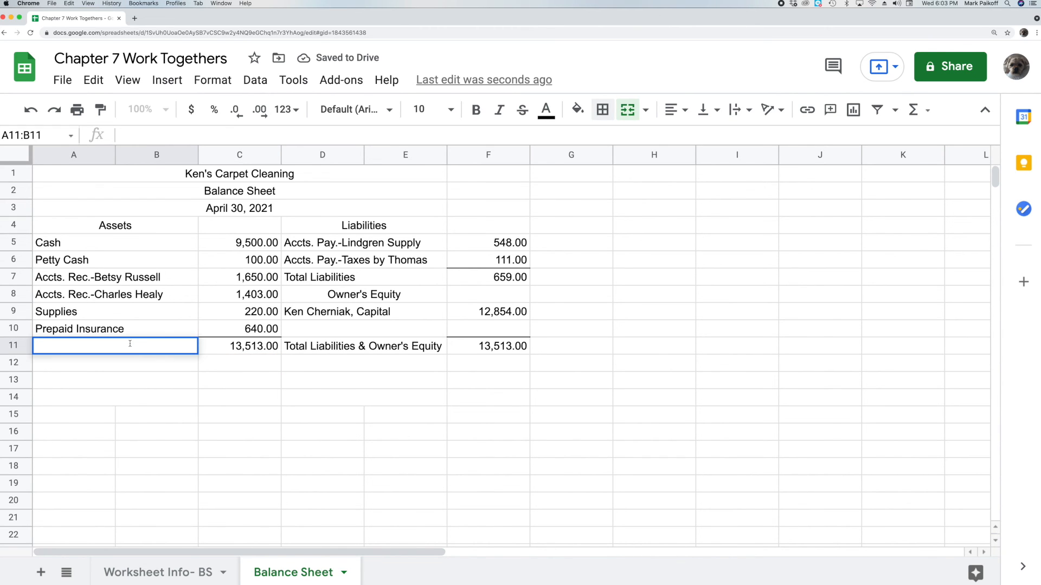
text(Tot)
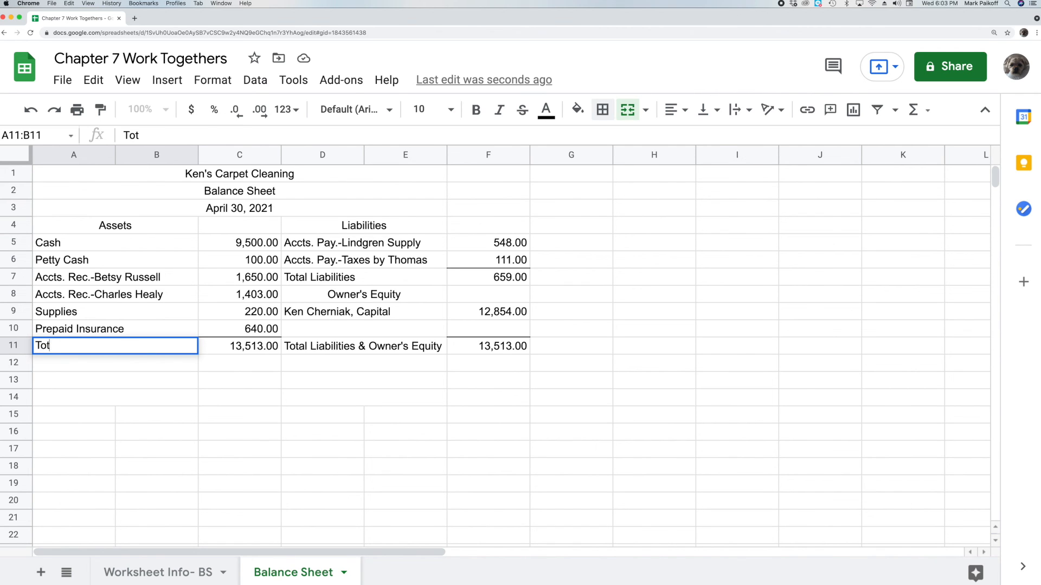
text(al Assets)
key(Return)
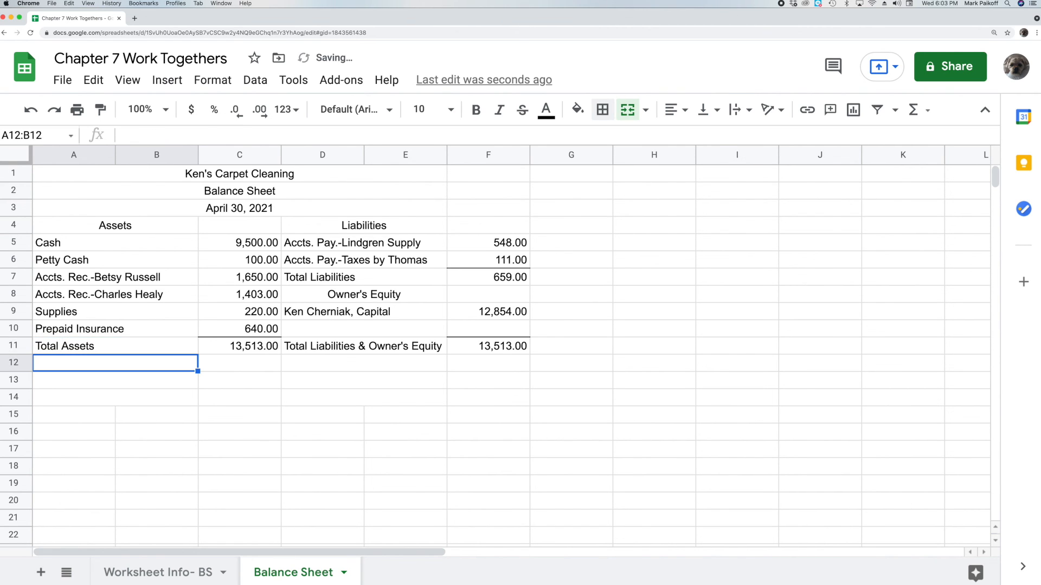
Add a double-line bottom border to C11, the Total Assets amount
click(227, 351)
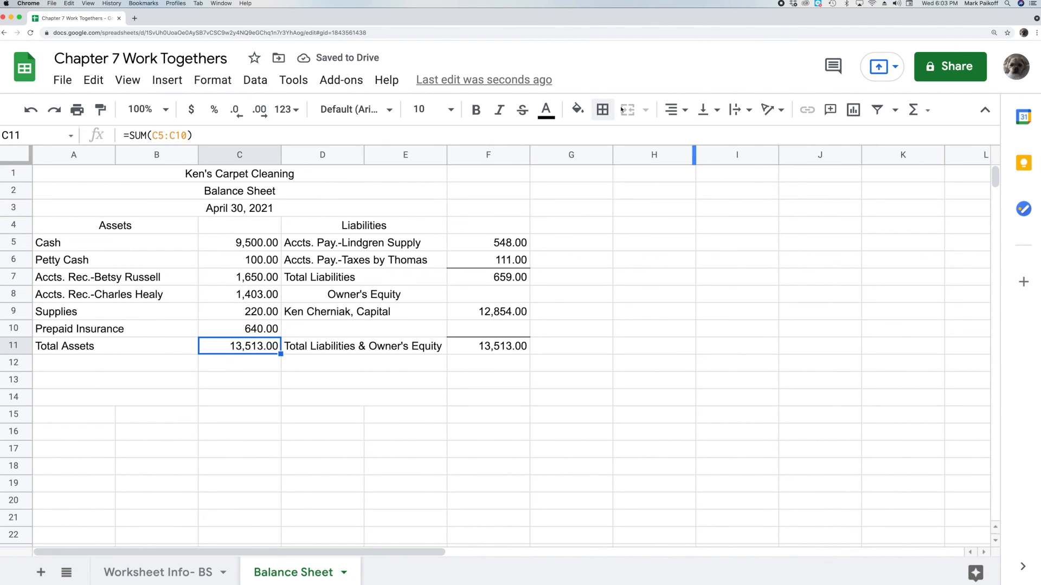
click(604, 110)
click(737, 168)
click(755, 290)
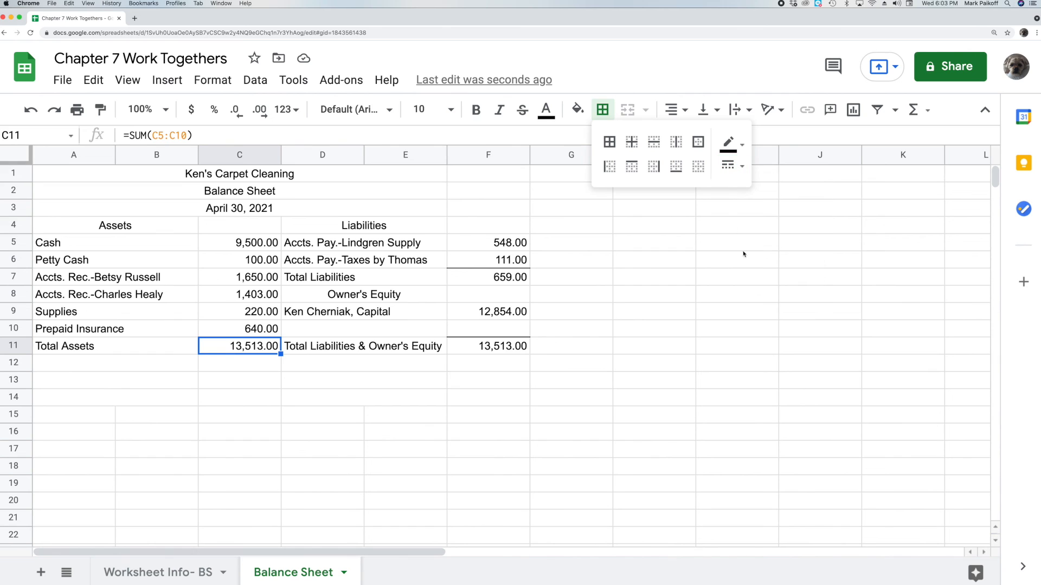
click(676, 166)
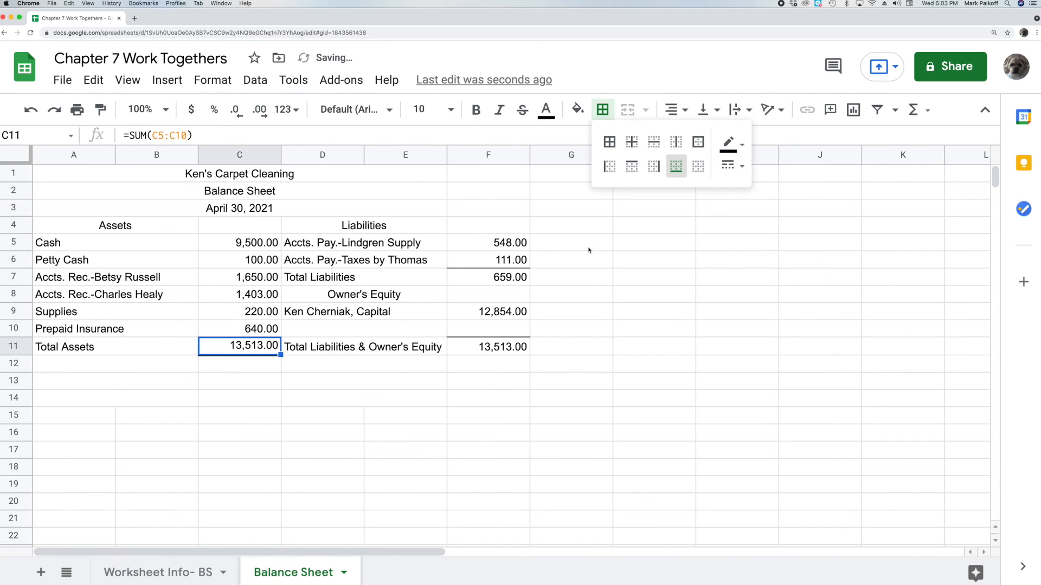
Give F11, the Total Liabilities & Owner's Equity amount, a double-line bottom border
click(510, 347)
click(602, 109)
click(741, 168)
click(756, 290)
click(676, 166)
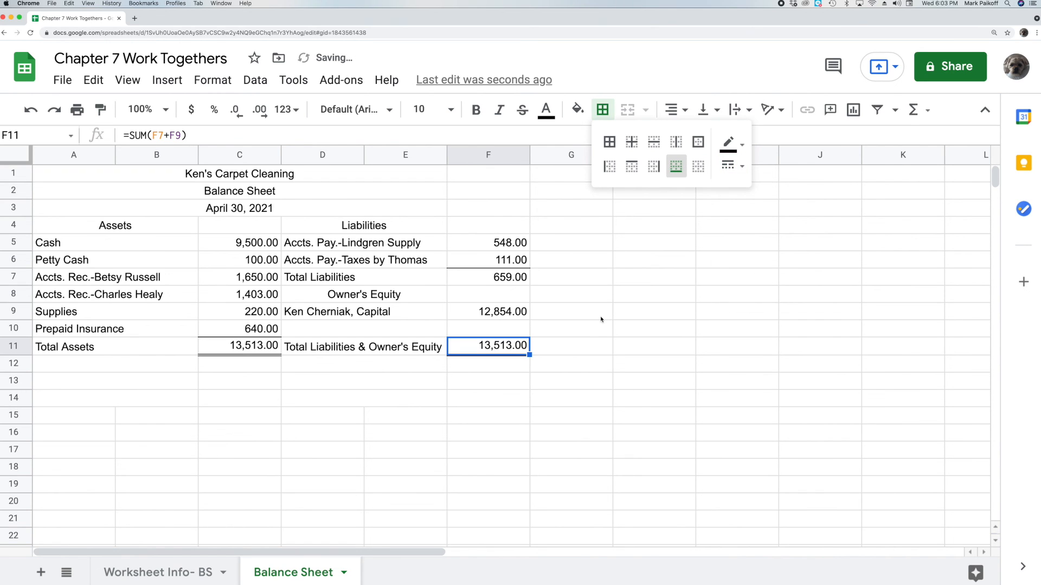
click(571, 348)
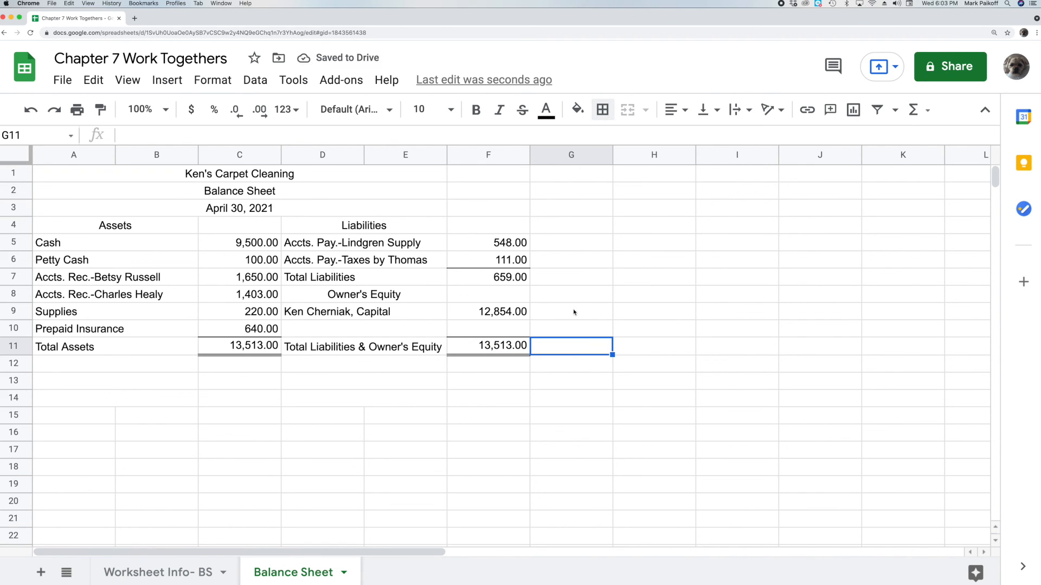